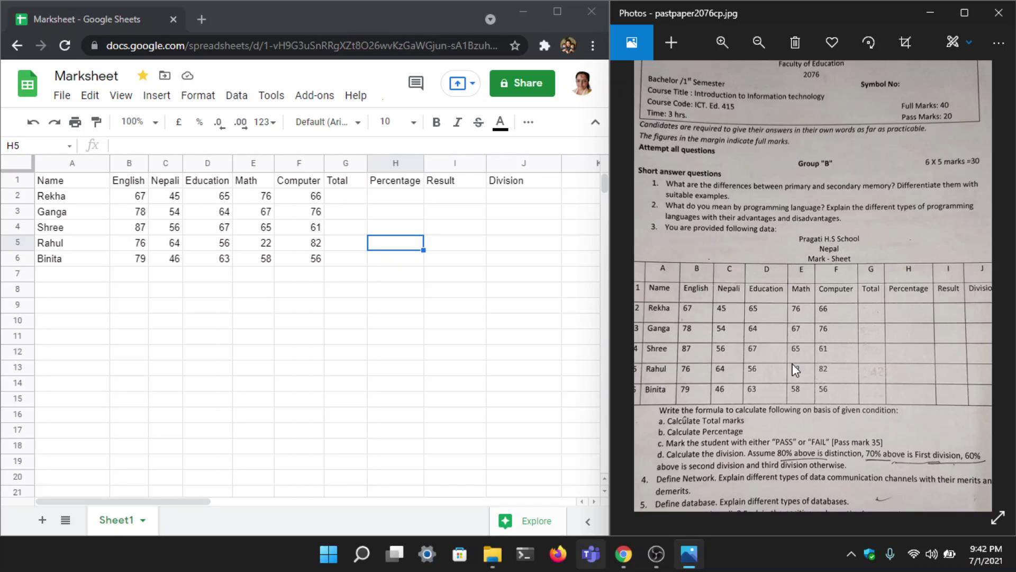
Examine the mark-sheet table in the exam paper photo and its conditions for total, percentage, result and division.
click(723, 49)
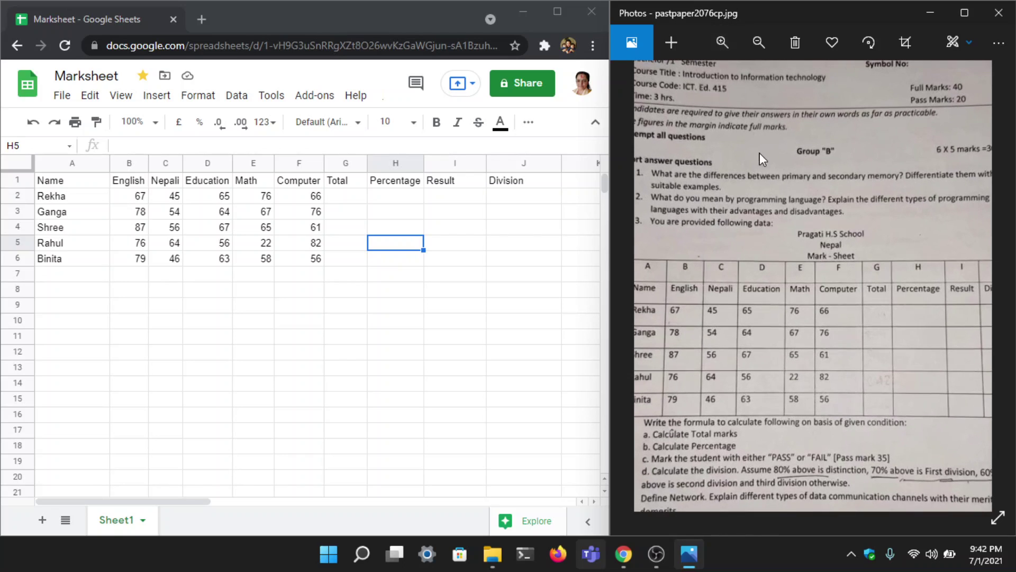
scroll(787, 313, up, 1)
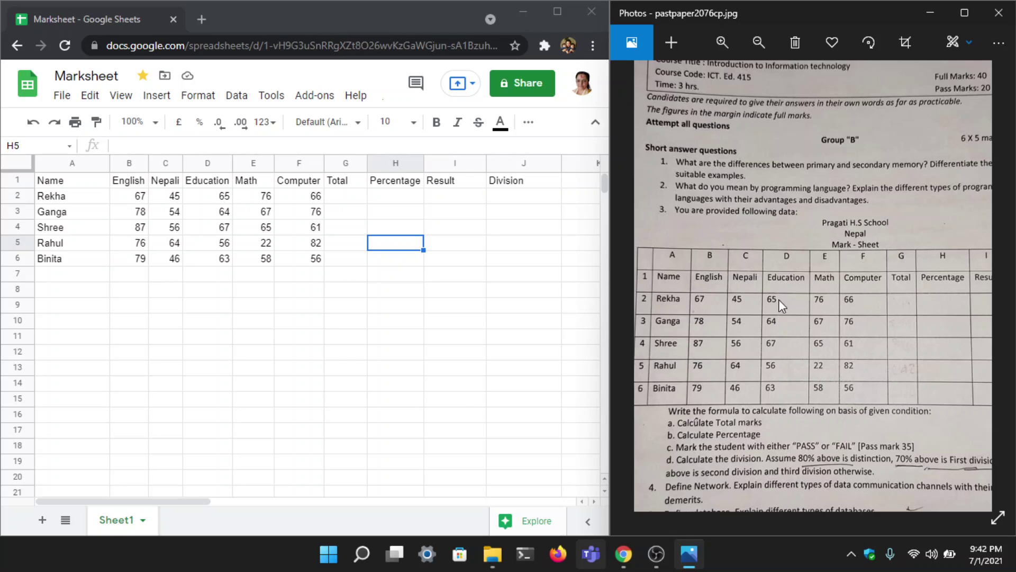
drag(860, 306, 850, 278)
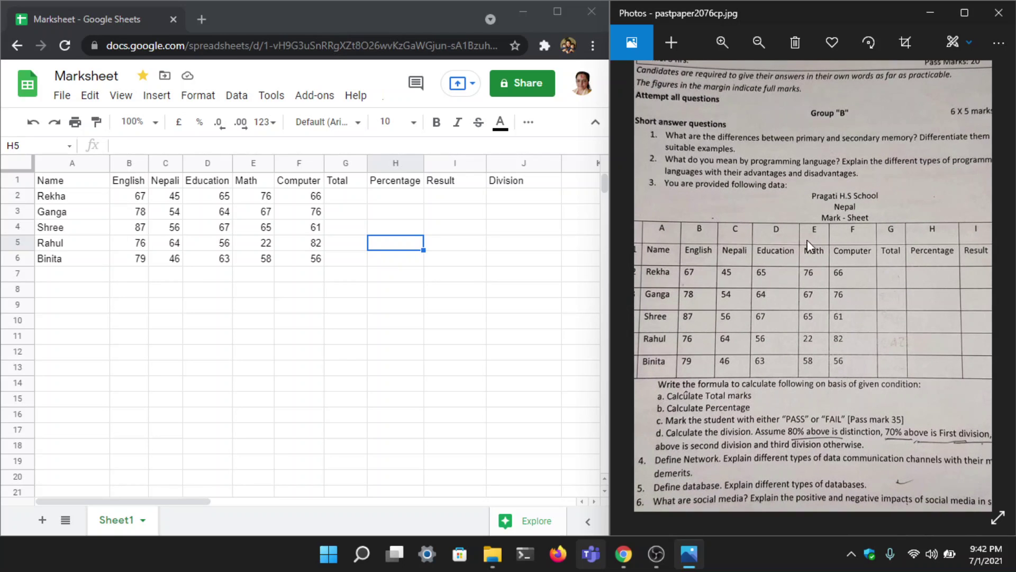
drag(862, 271, 791, 266)
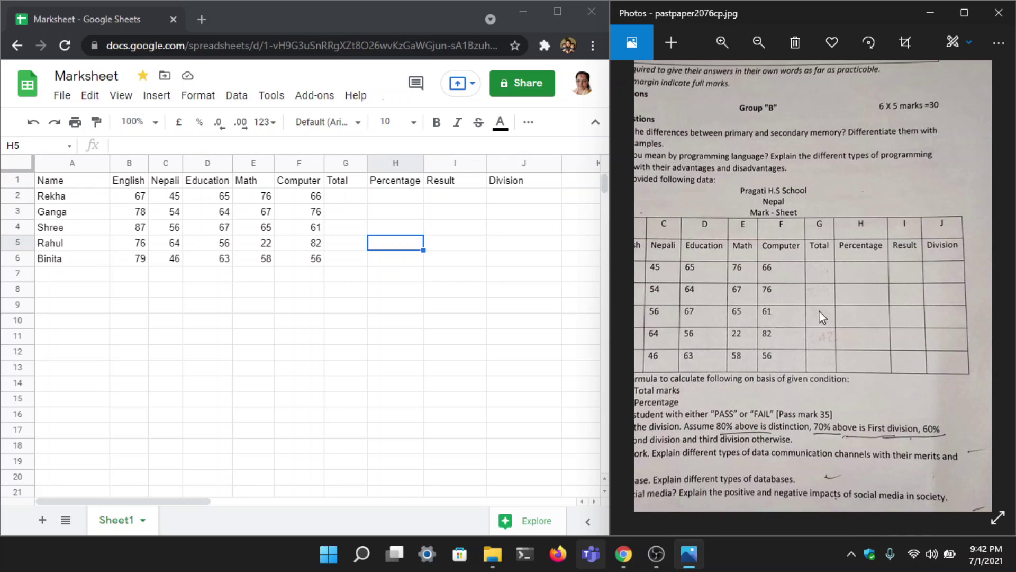
drag(800, 324, 869, 297)
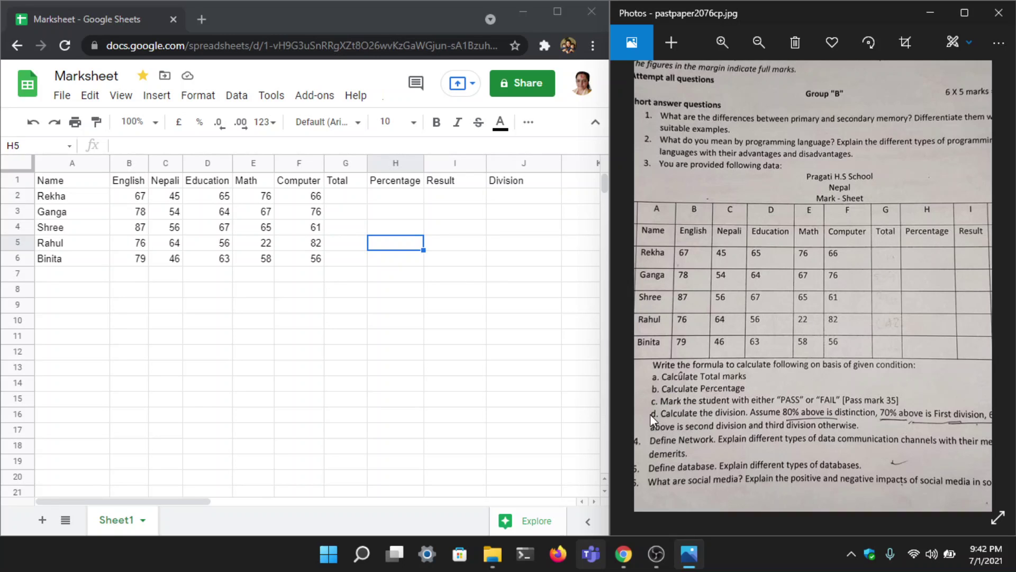
drag(913, 256, 881, 255)
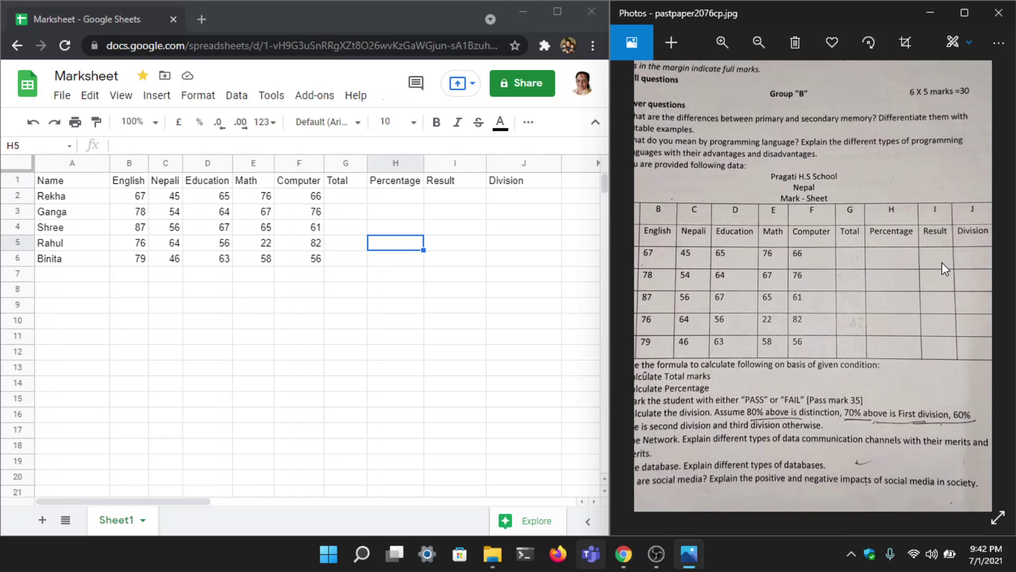
drag(856, 350, 878, 335)
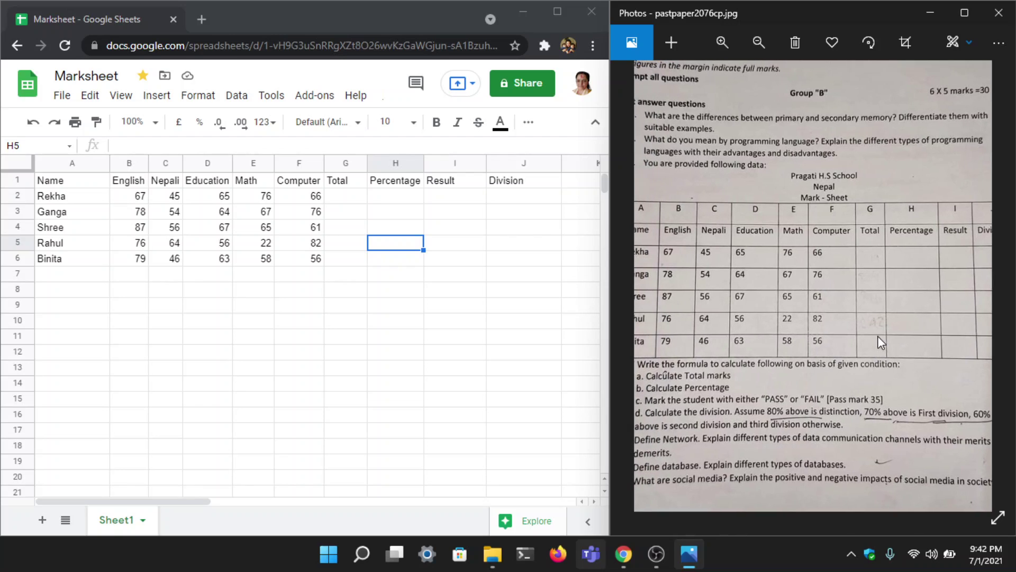
drag(773, 420, 780, 418)
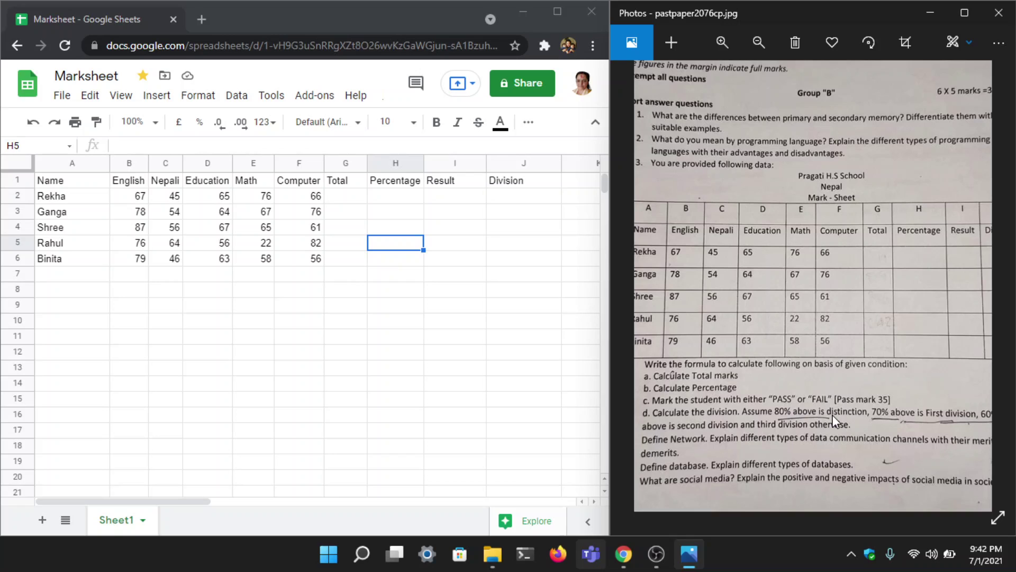
scroll(868, 297, right, 3)
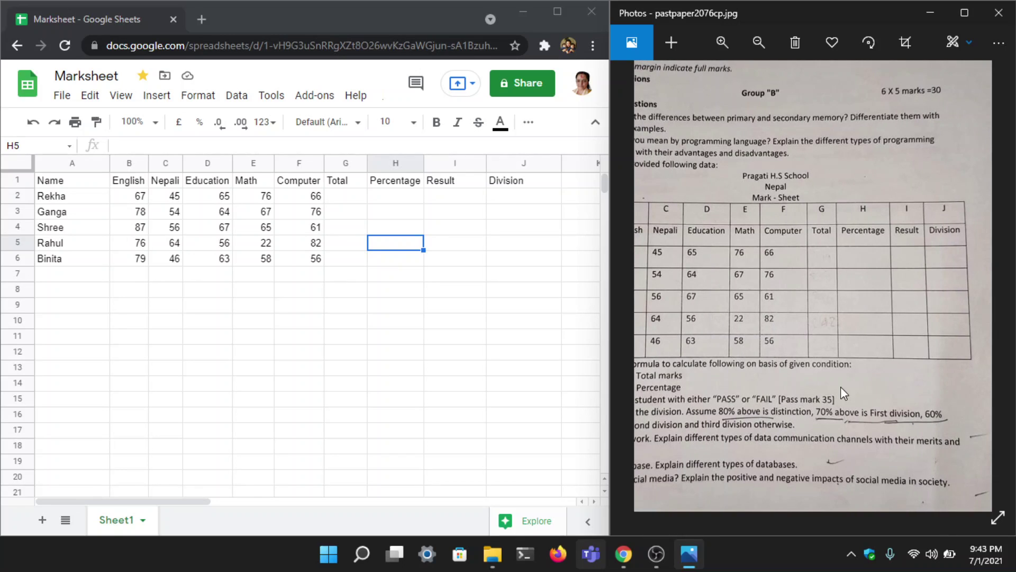
scroll(857, 379, left, 2)
drag(897, 339, 871, 339)
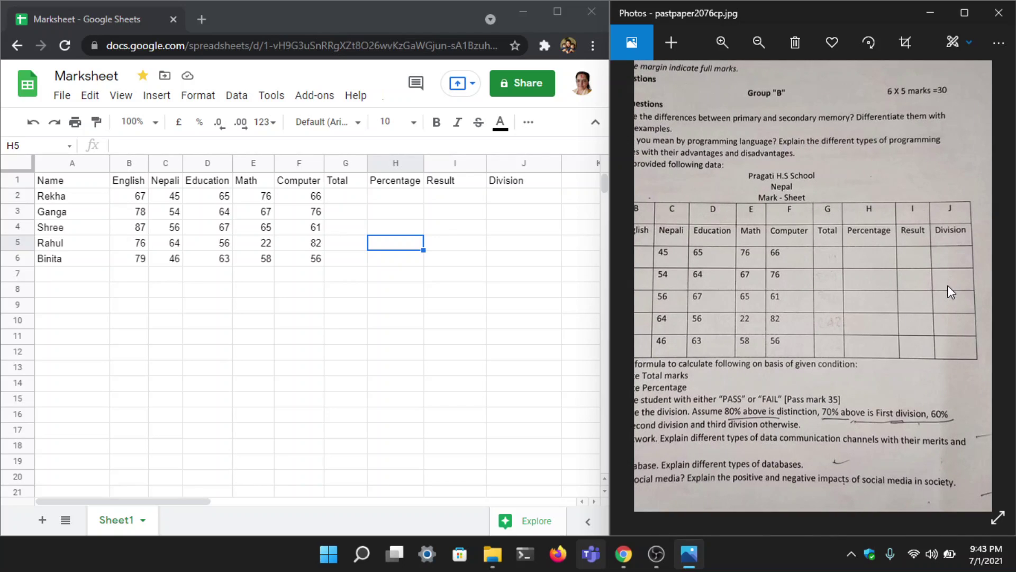
scroll(861, 354, left, 5)
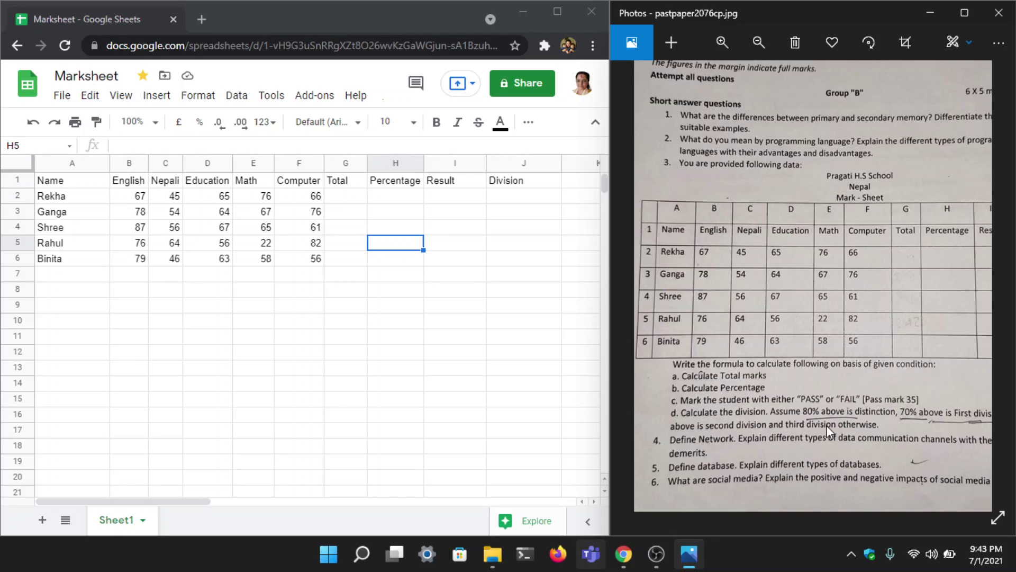
drag(827, 424, 812, 425)
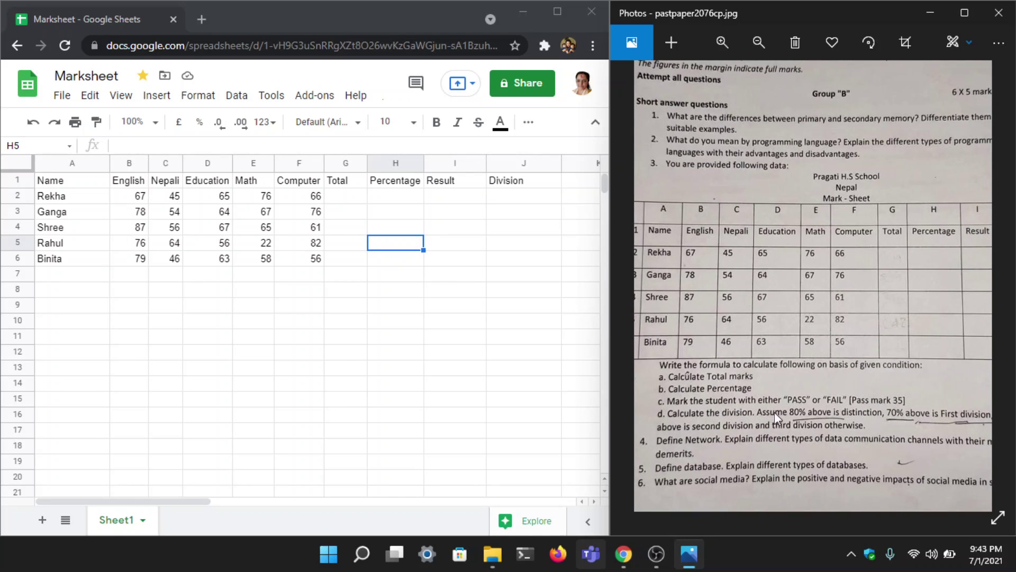
drag(839, 423, 820, 427)
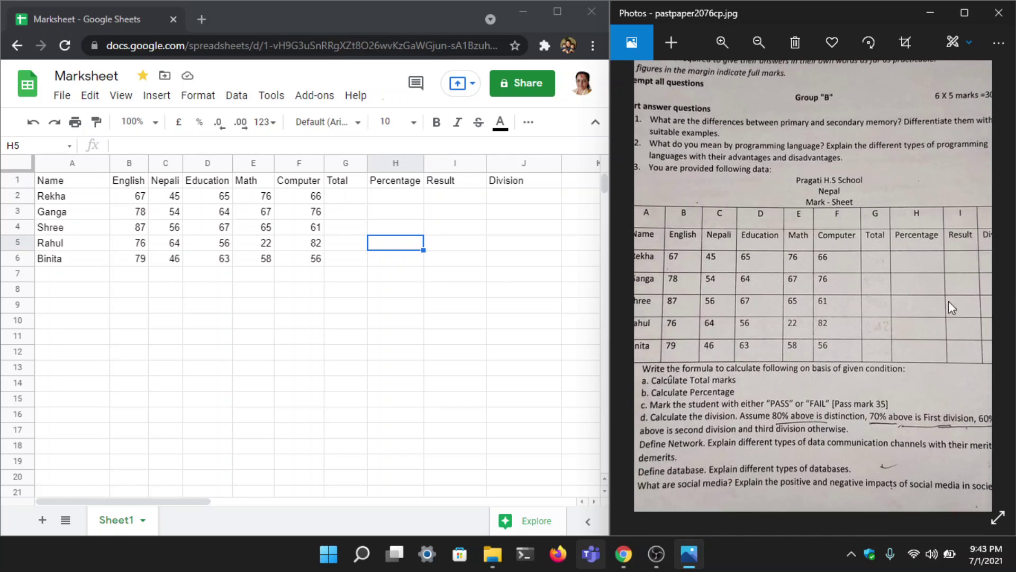
drag(891, 286, 834, 283)
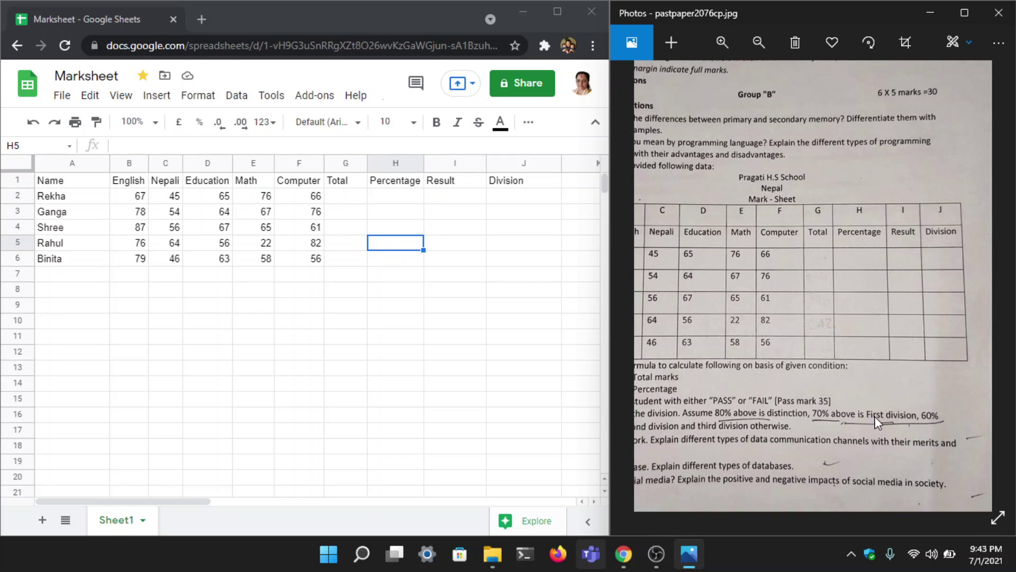
drag(859, 395, 916, 368)
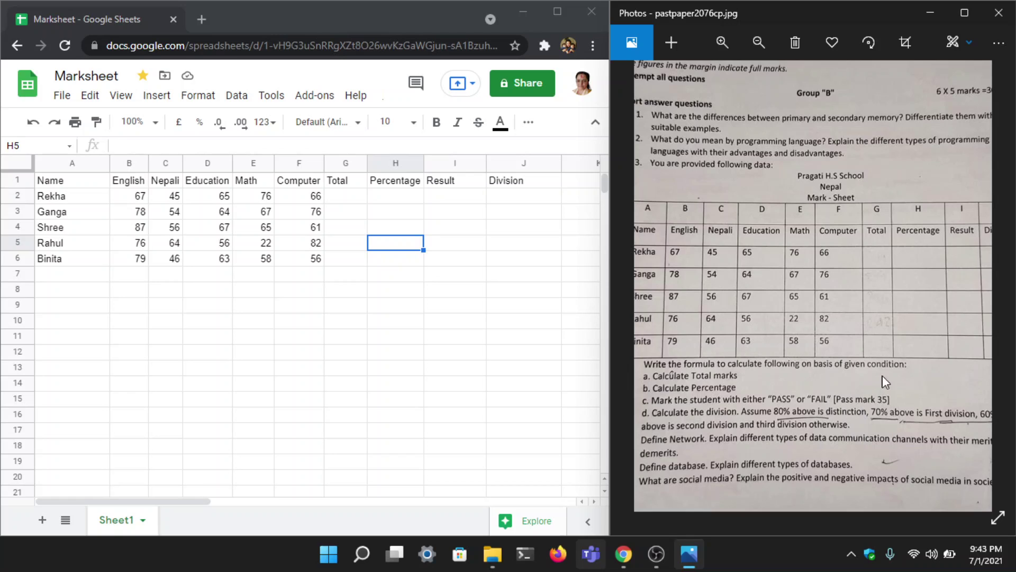
drag(896, 338, 859, 351)
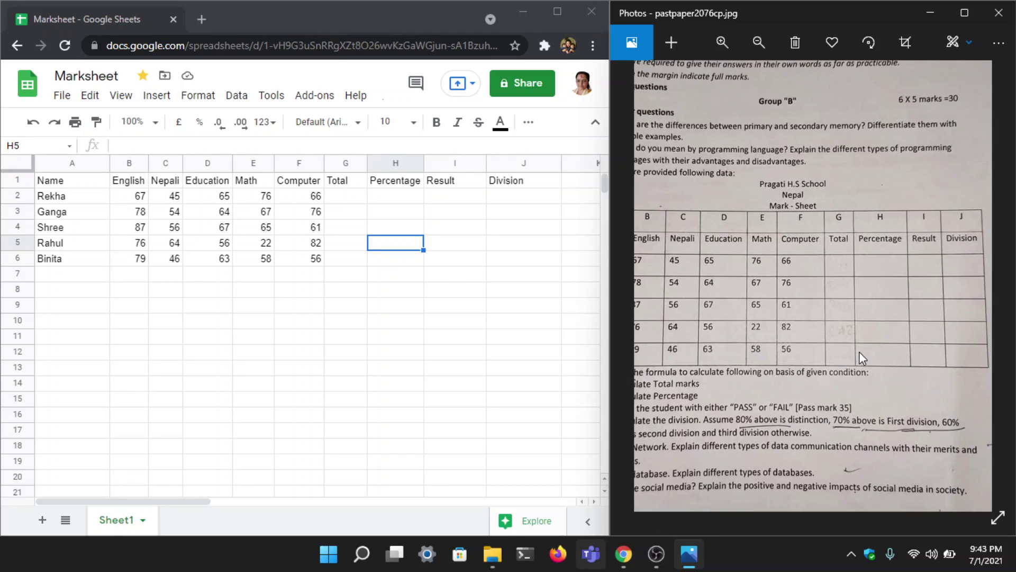
drag(777, 398, 813, 390)
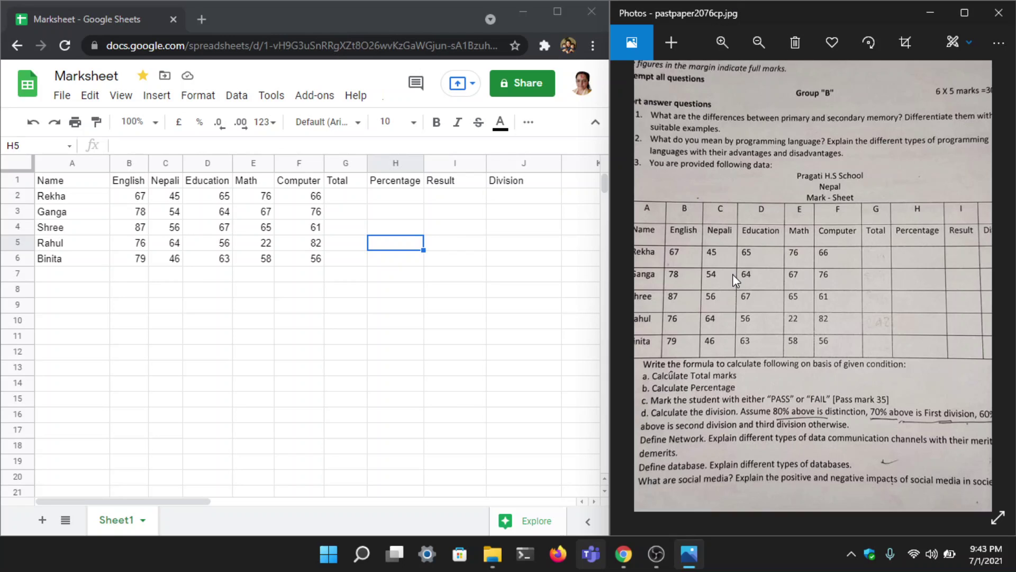
drag(732, 274, 766, 264)
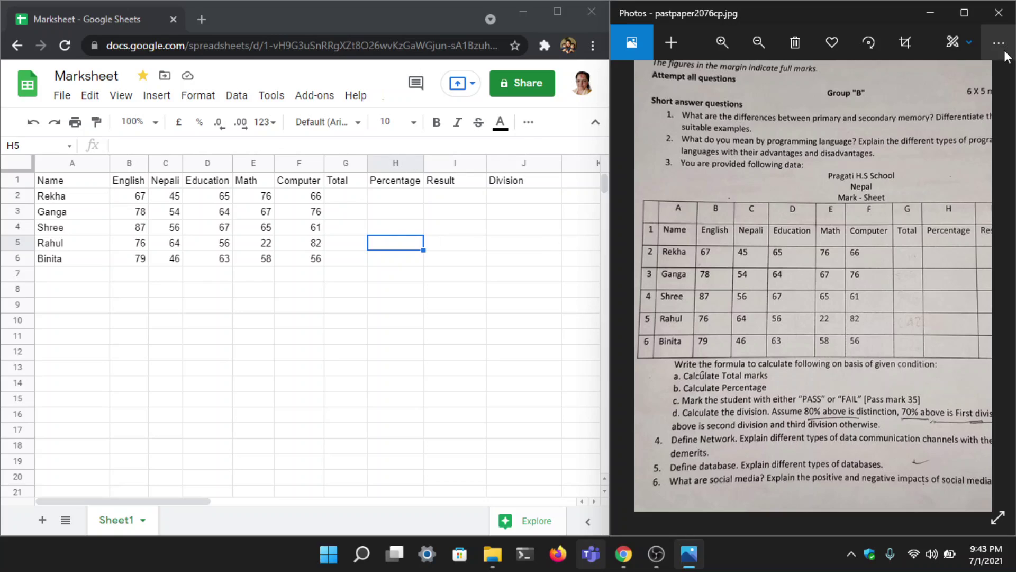
Enter =SUM(B2:F2) in G2 to total the first student's marks and accept the suggested auto-fill for G3 through G6.
click(343, 197)
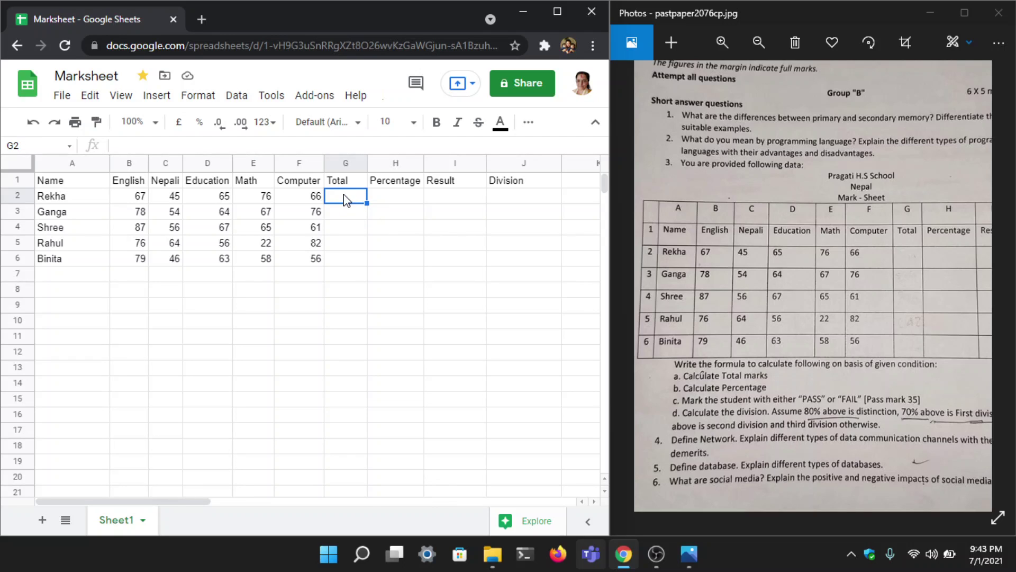
text(=)
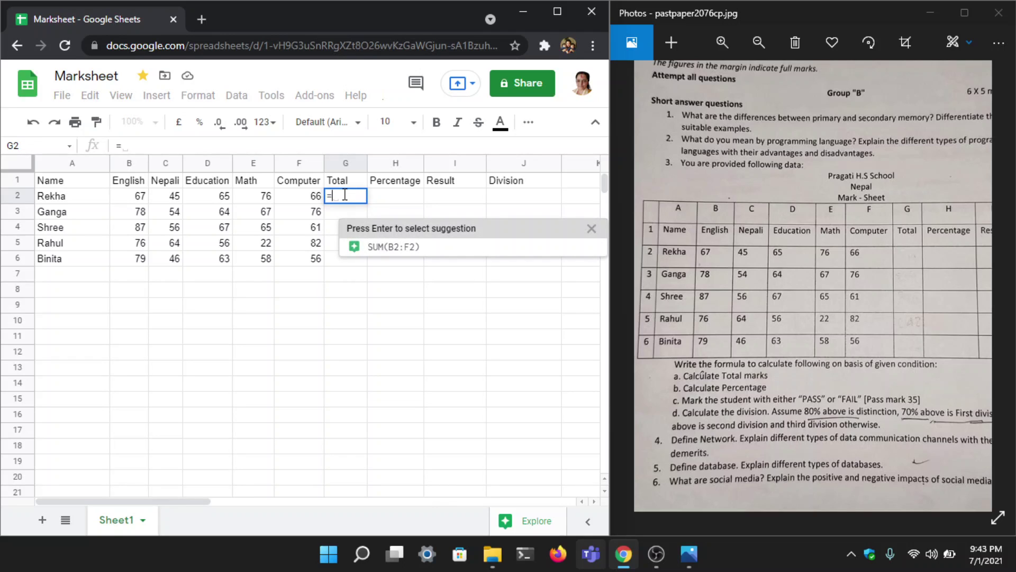
text(S)
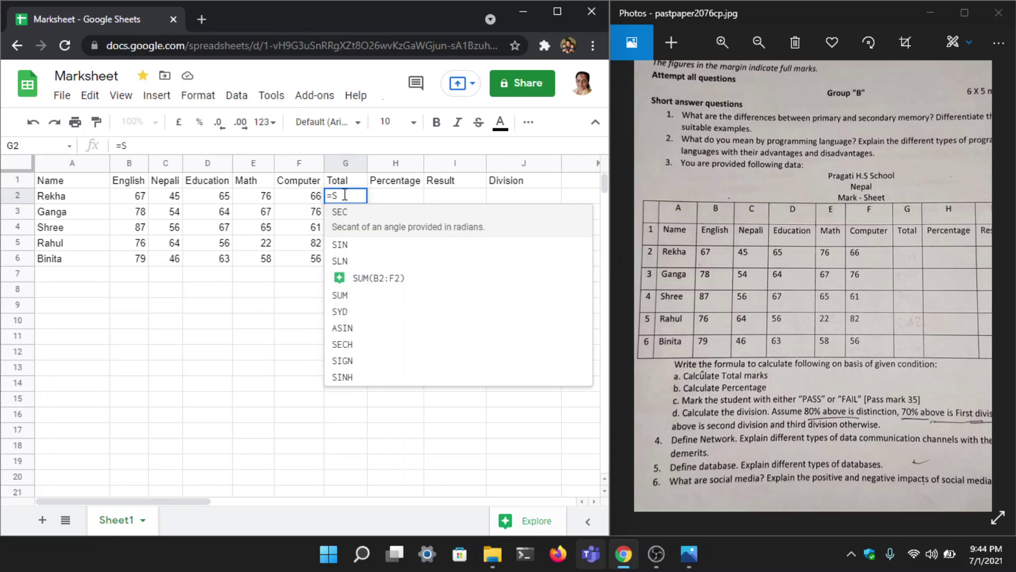
text(Um)
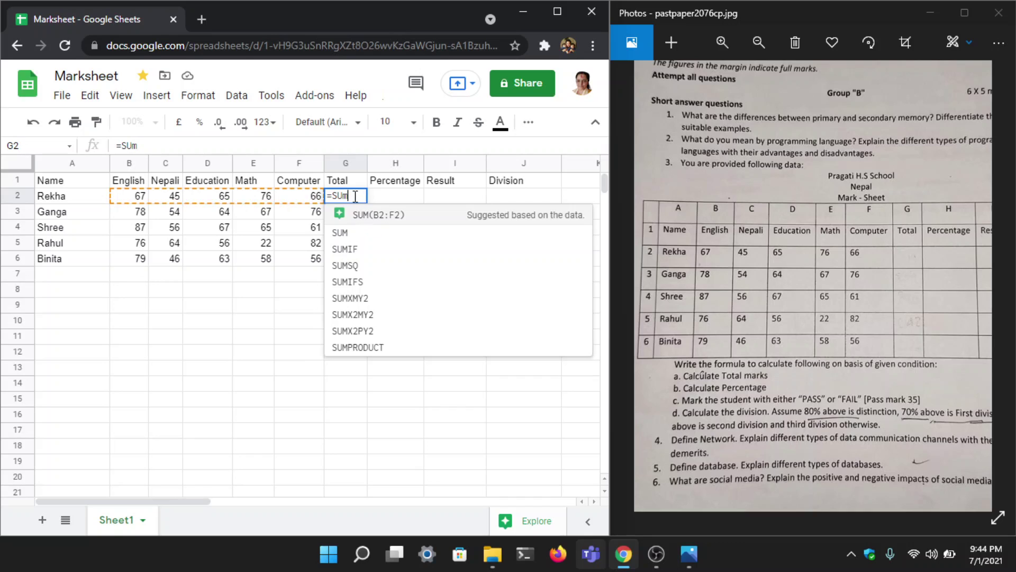
key(BackSpace)
text(M)
click(181, 140)
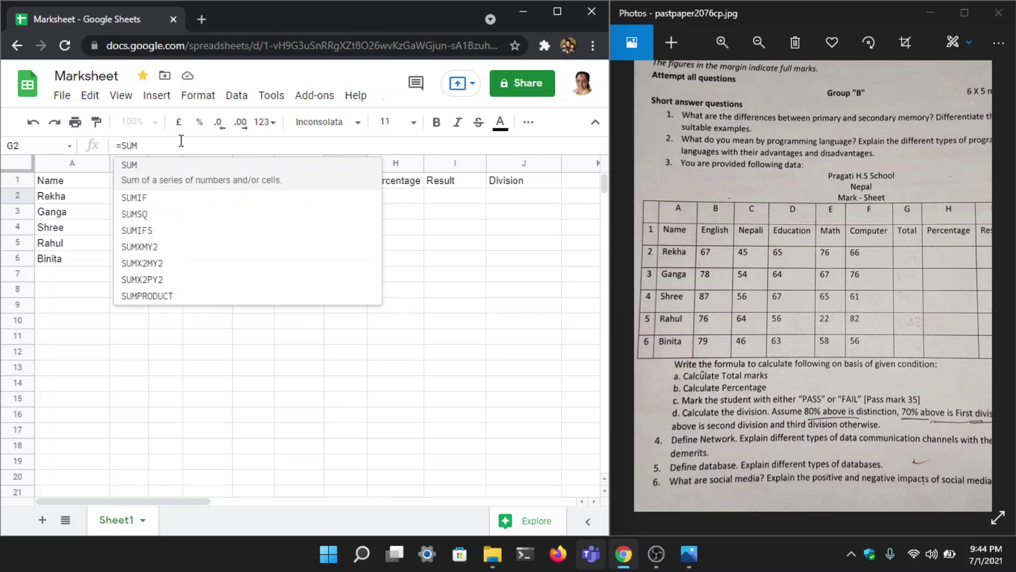
text((B)
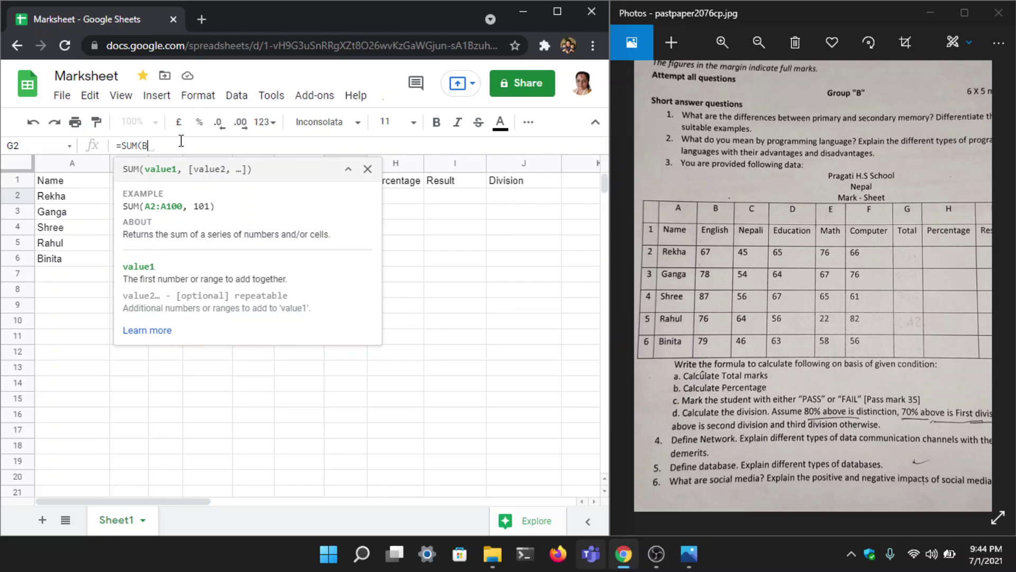
text(2:)
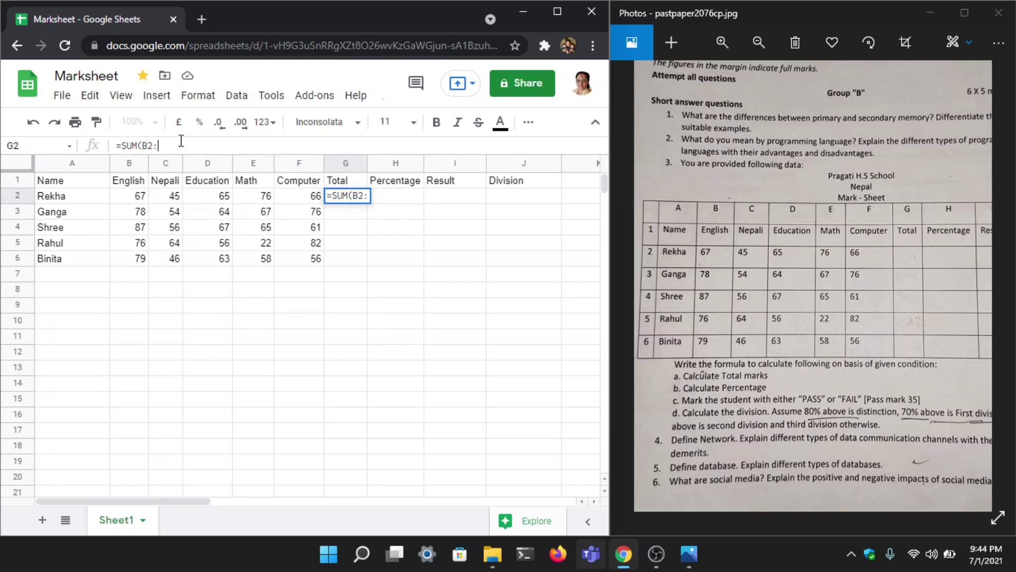
text(F)
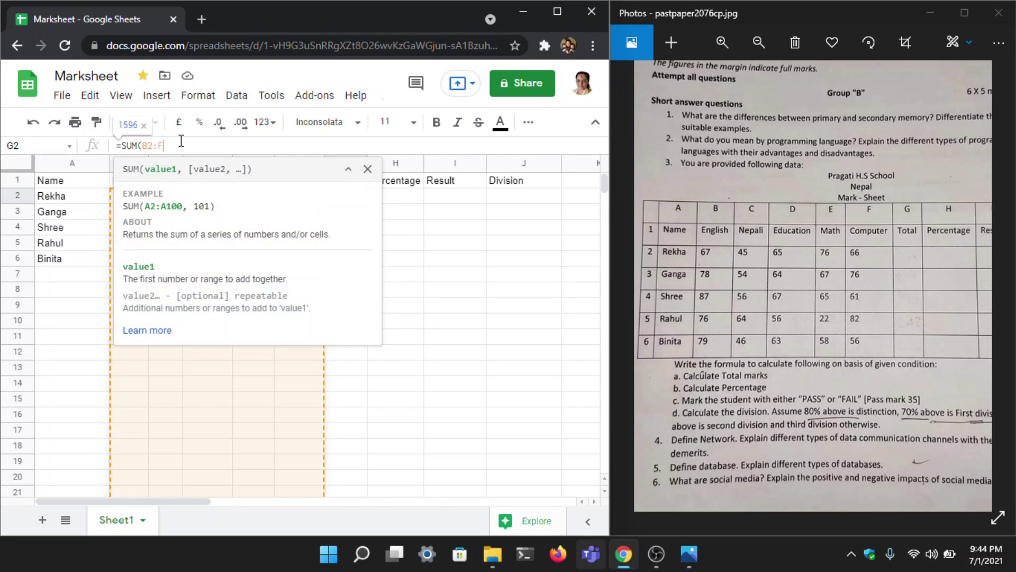
text(2))
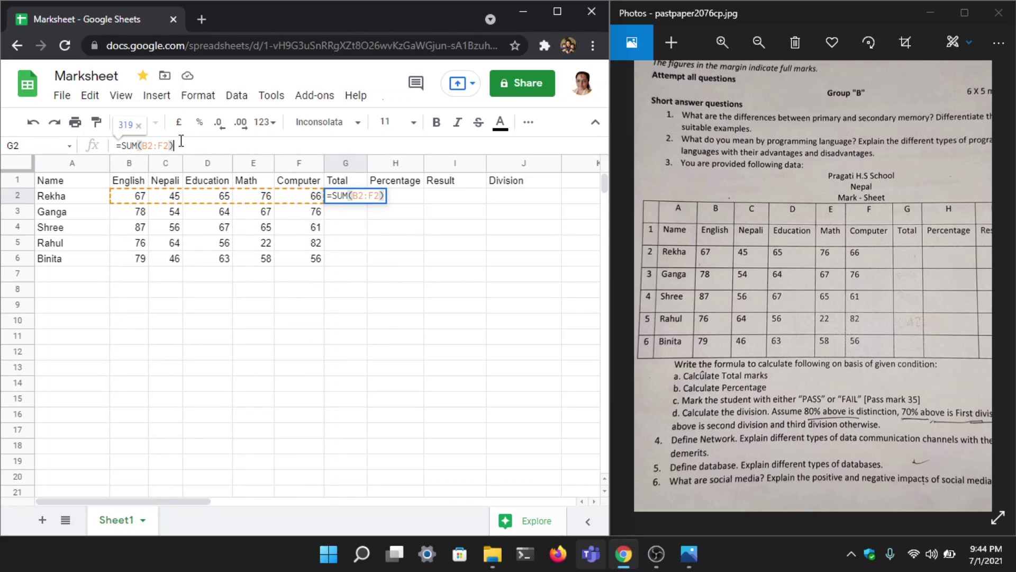
key(Return)
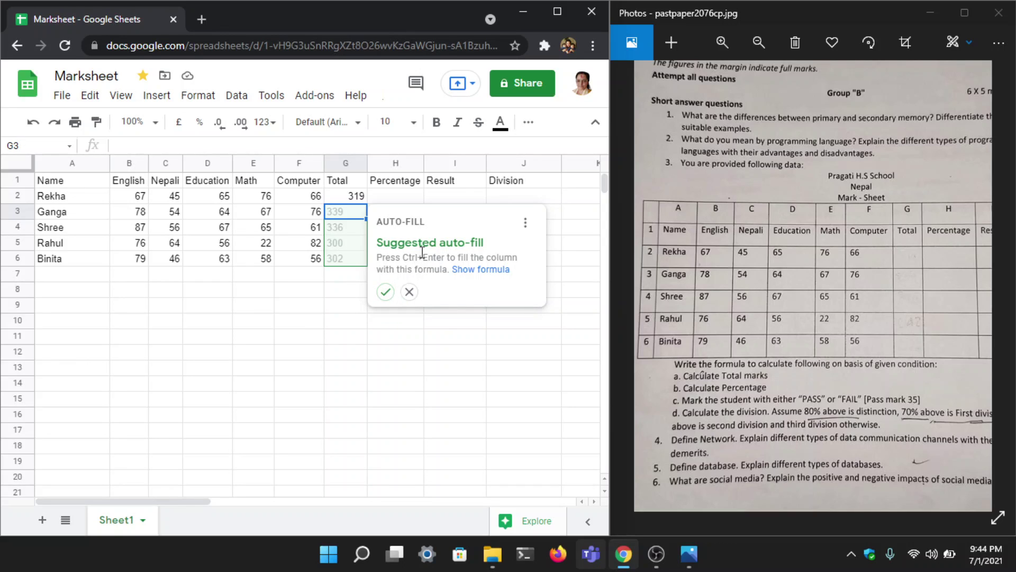
click(386, 293)
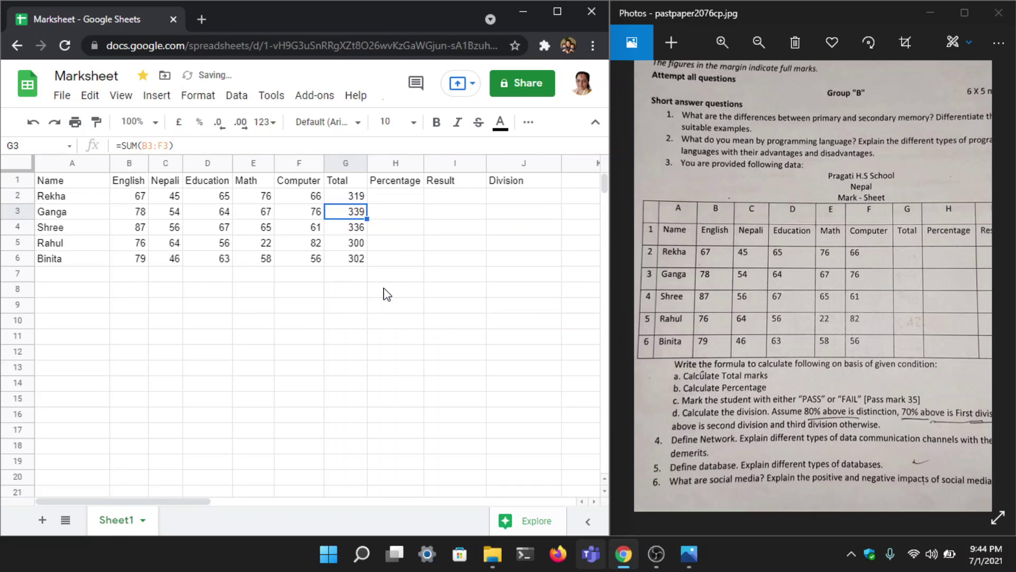
Check the SUM formulas in the Total column, comparing each cell's range with its student's row of marks.
click(340, 231)
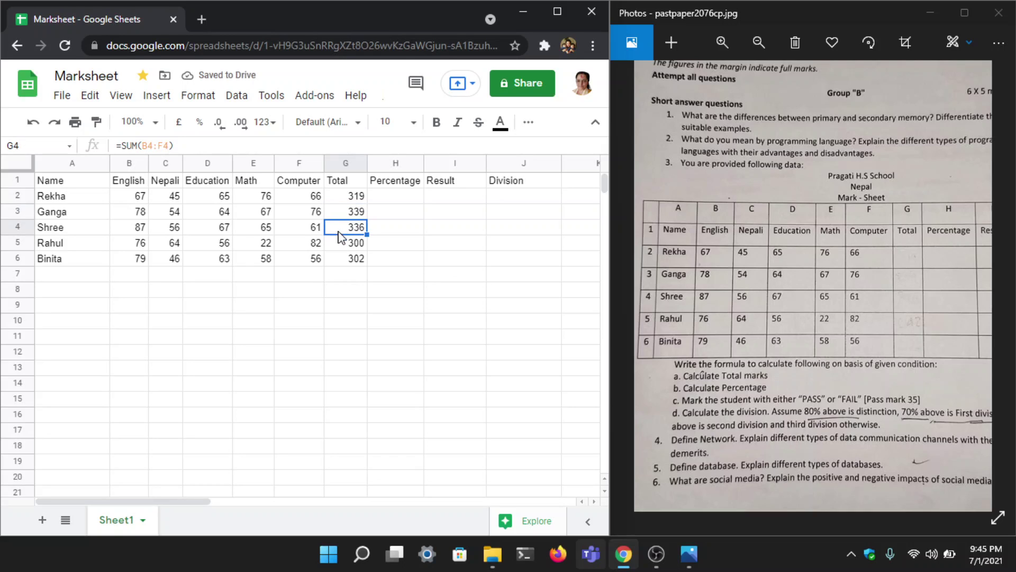
click(342, 245)
click(341, 196)
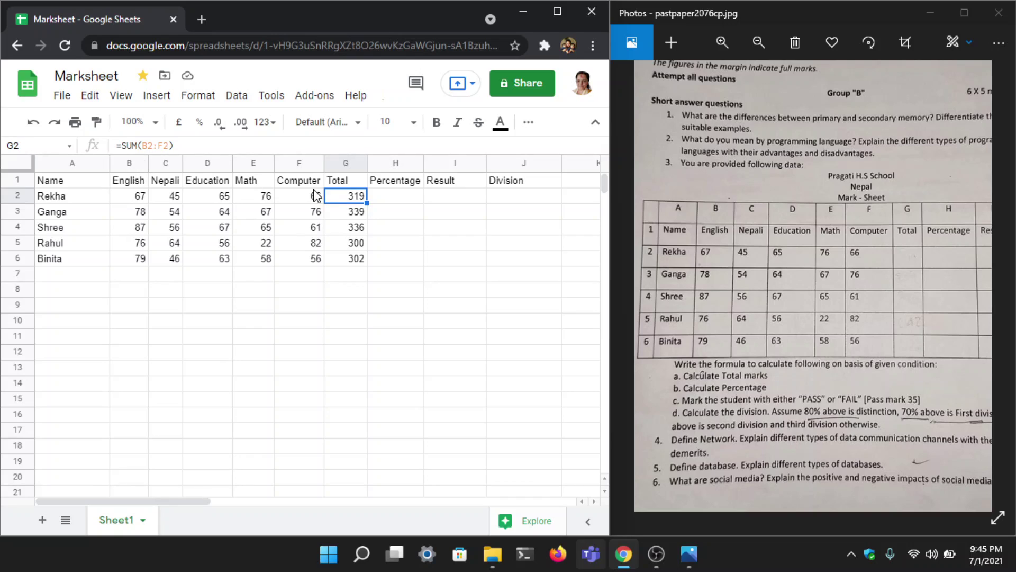
click(340, 216)
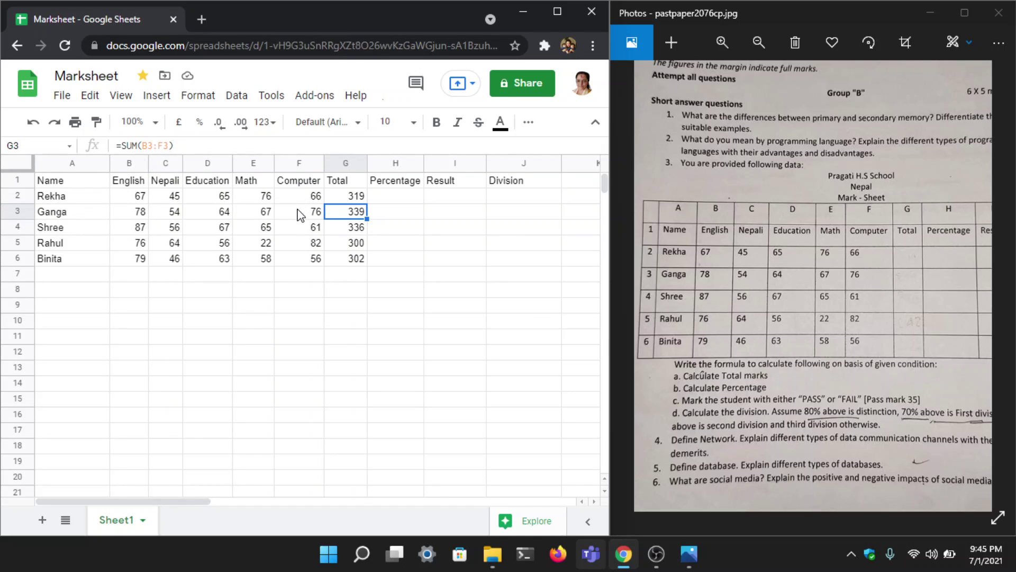
key(Down)
key(Down)
key(Down)
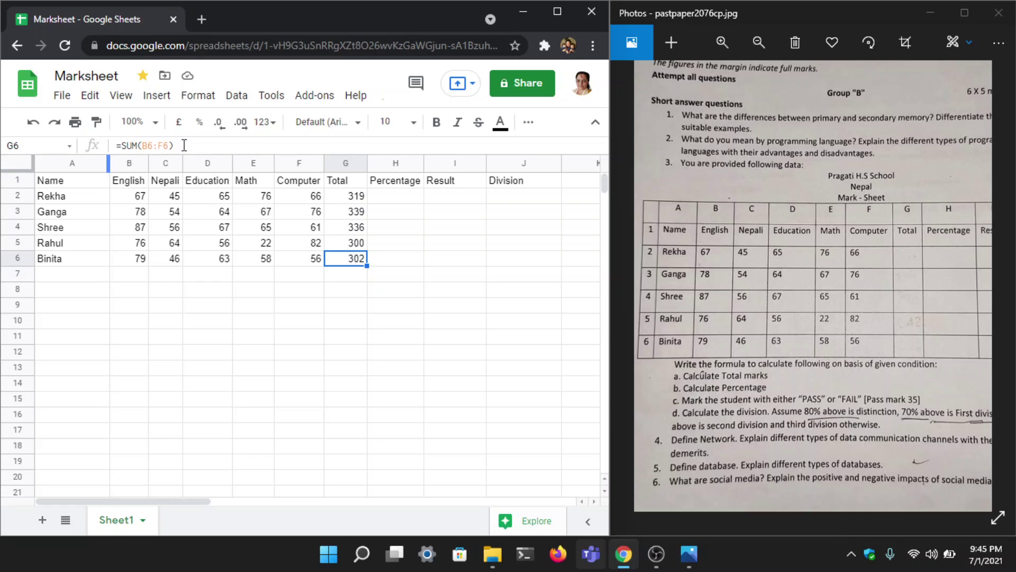
click(389, 196)
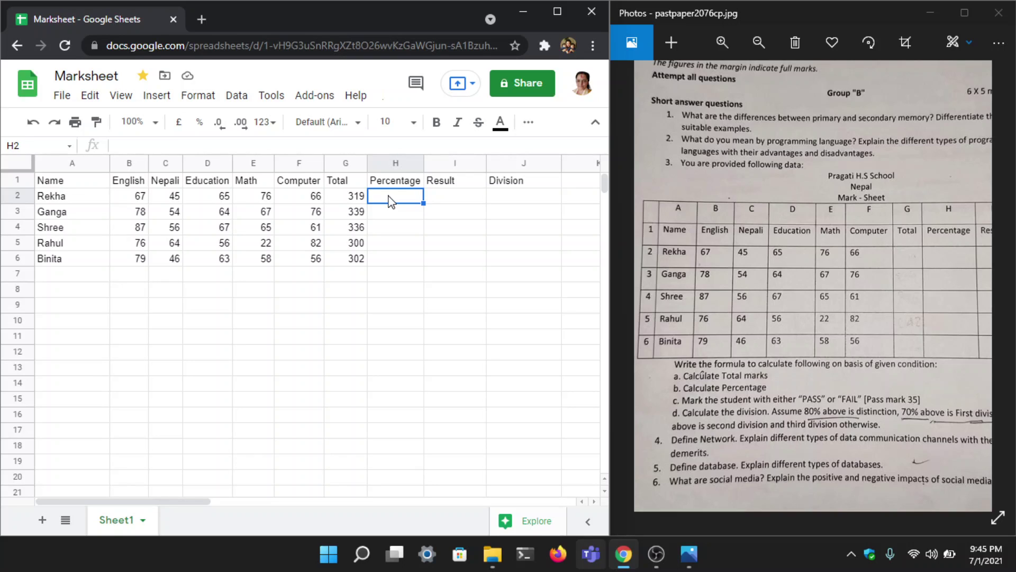
click(346, 199)
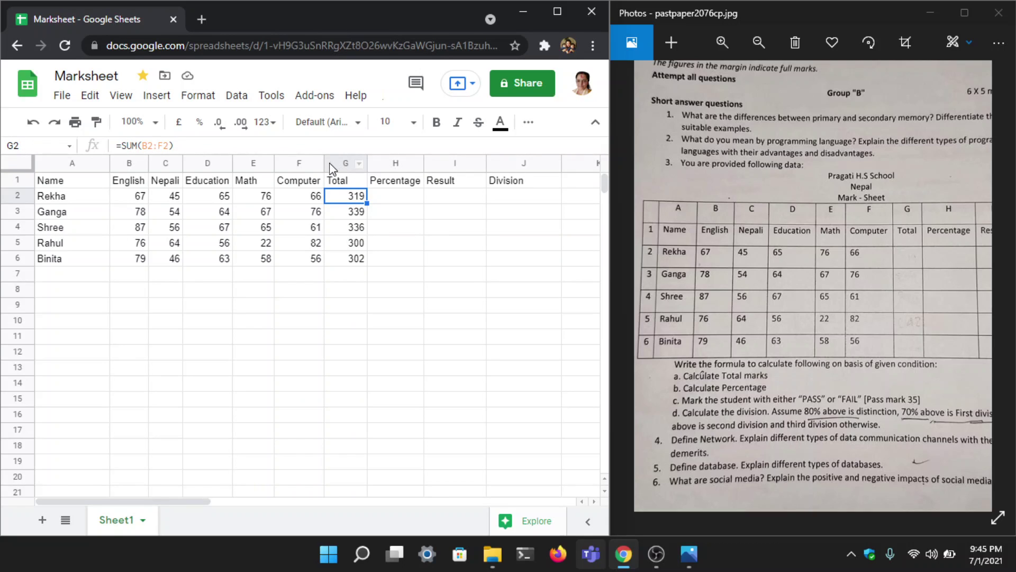
Enter =G2/500*100 in H2 to calculate the first student's percentage from the total.
click(333, 164)
click(342, 182)
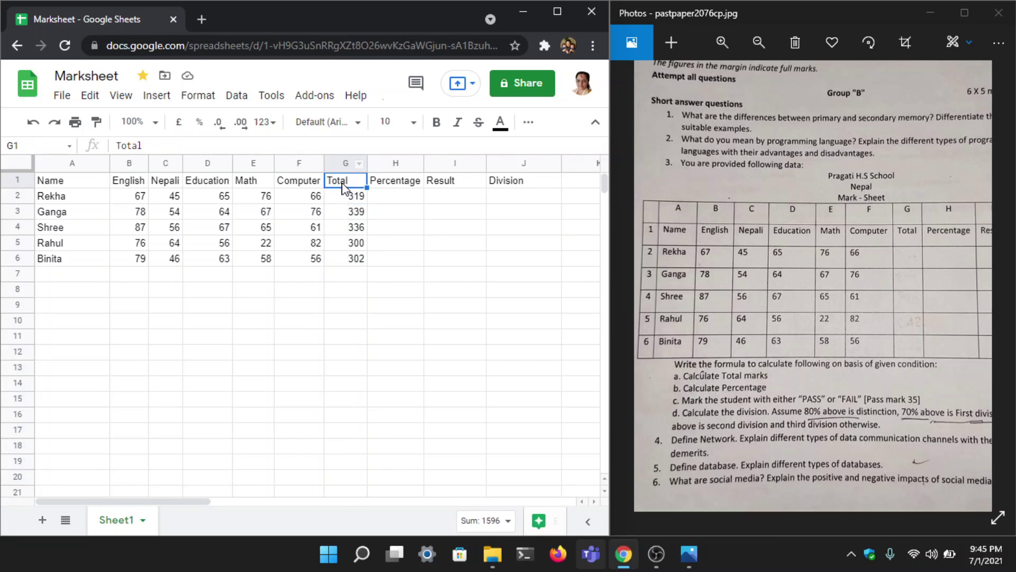
click(345, 198)
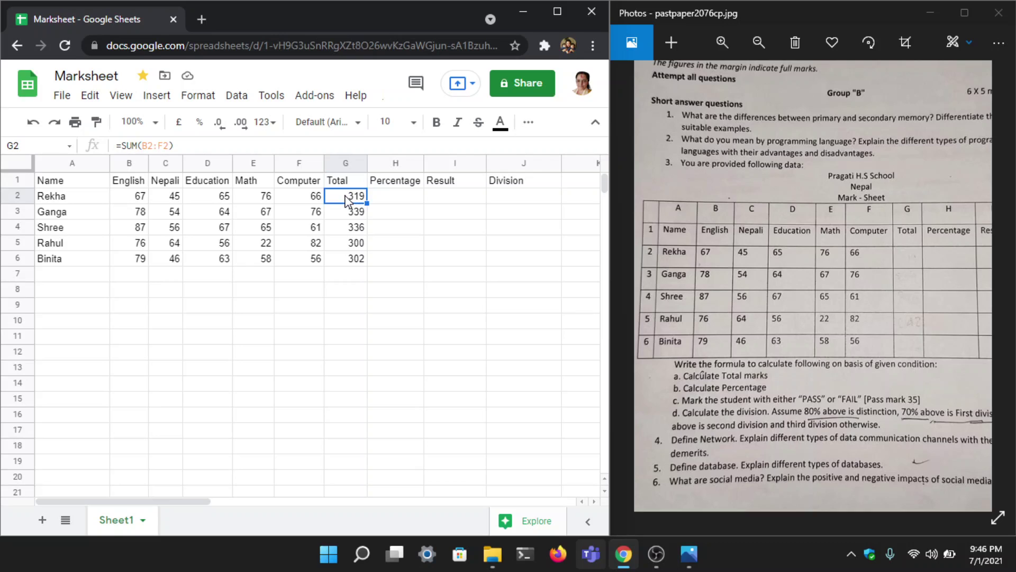
click(389, 200)
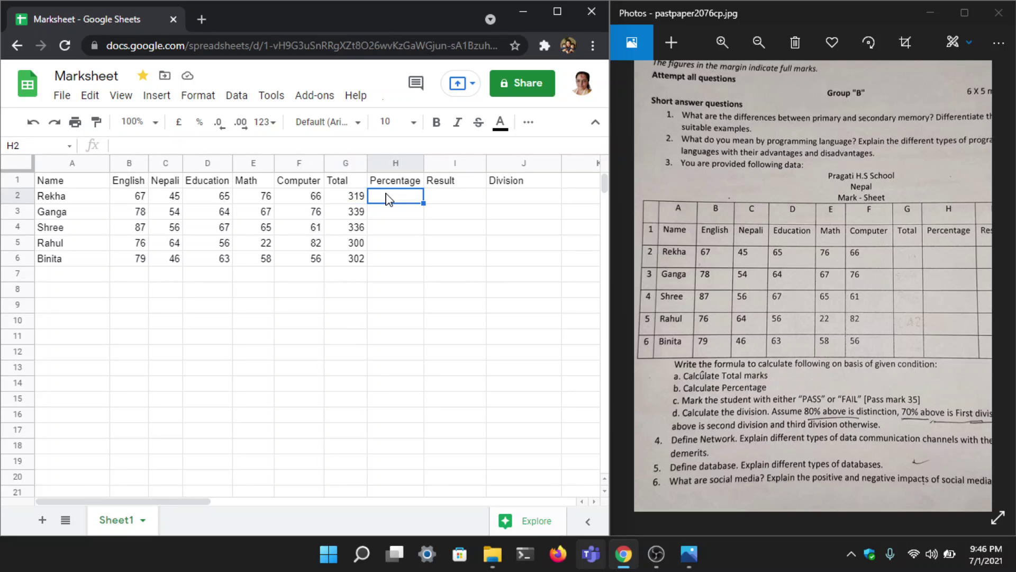
text(=)
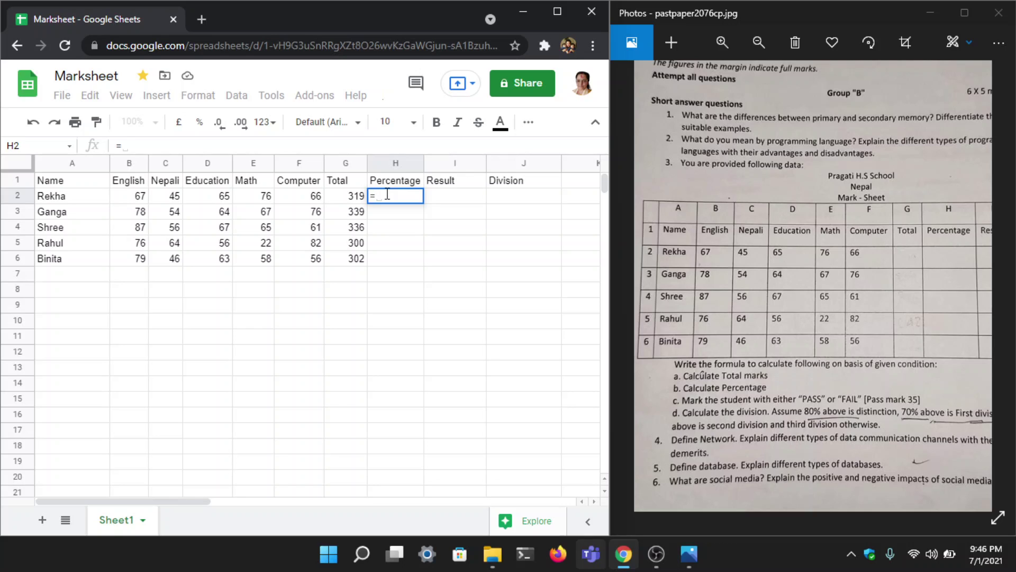
text(G2)
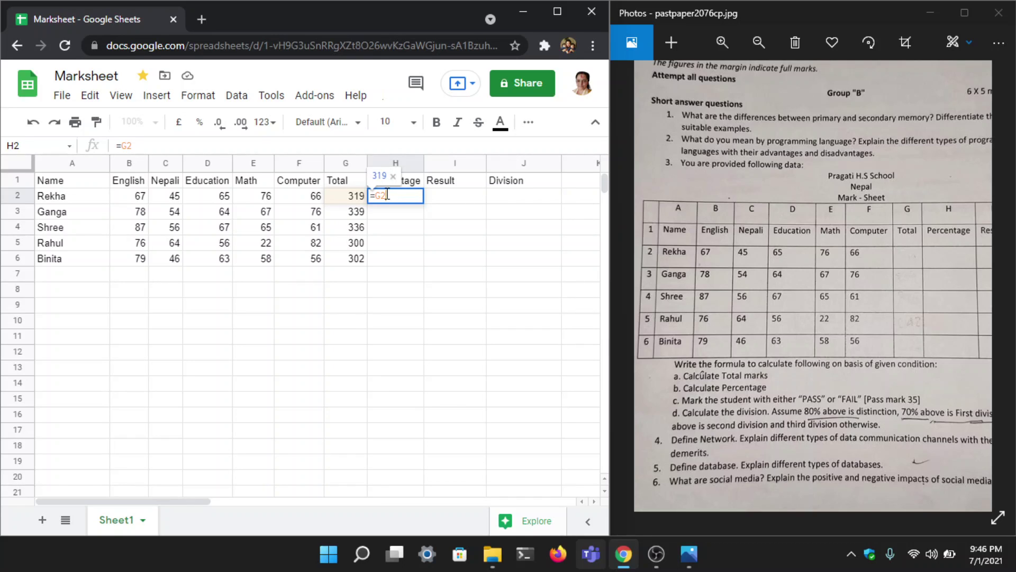
text(/)
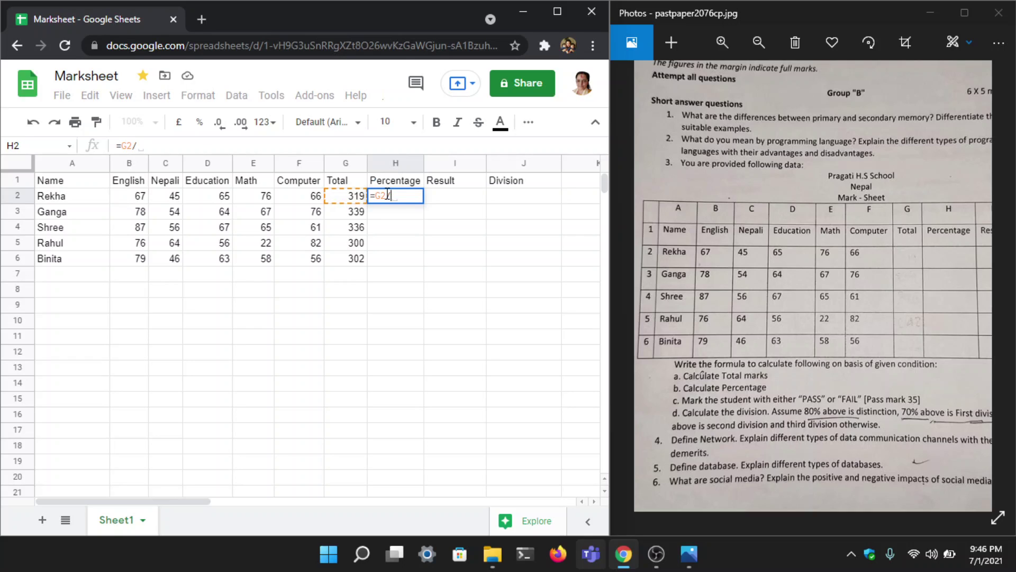
text(500)
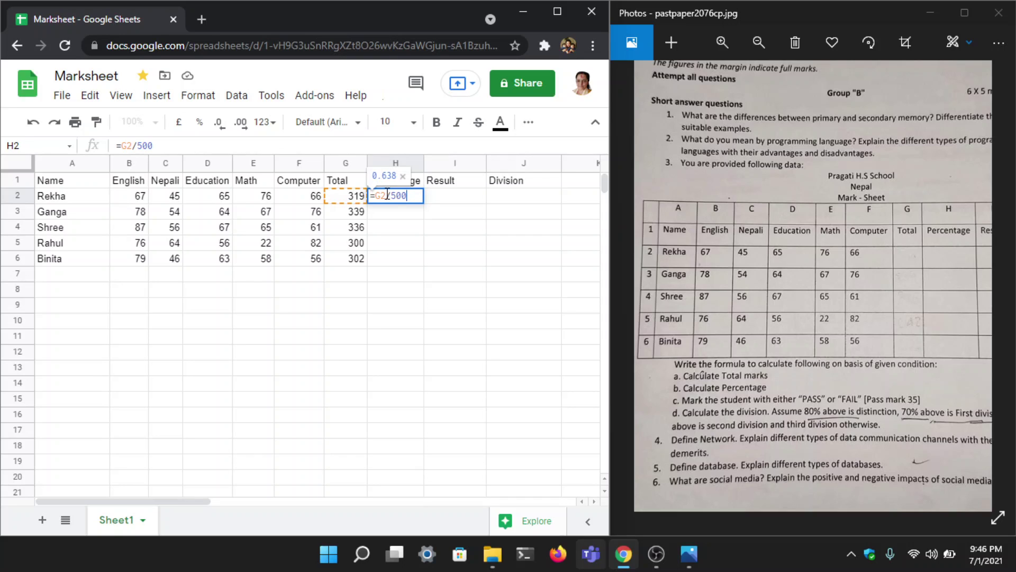
text(*100)
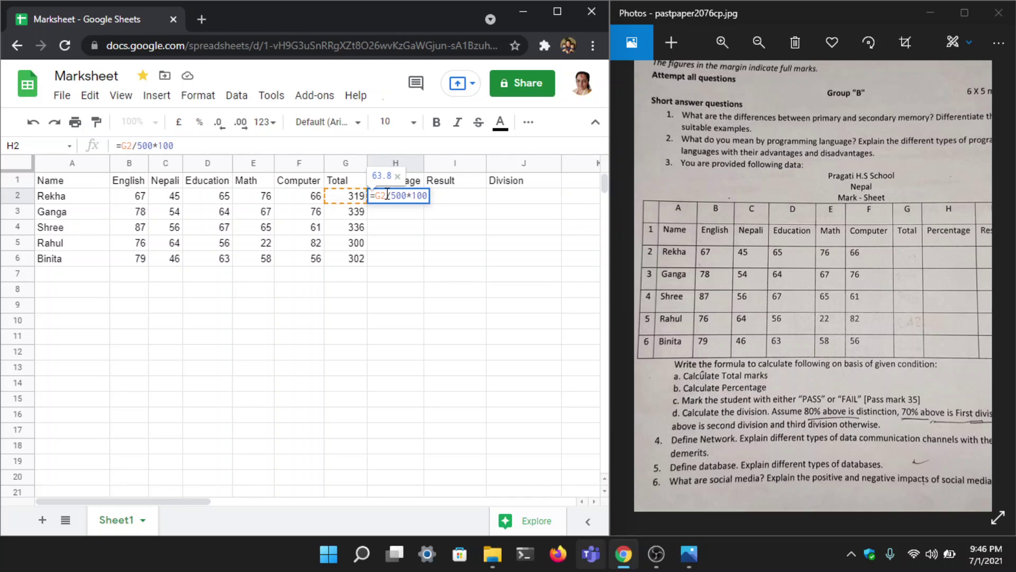
key(Return)
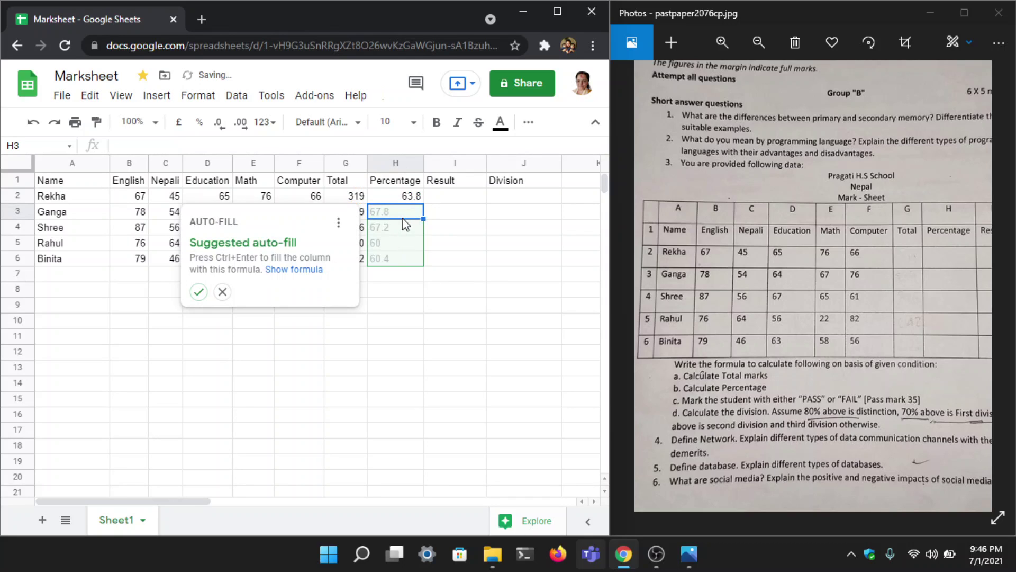
Fill the percentage formula from H2 down through H6 for the remaining students.
click(379, 196)
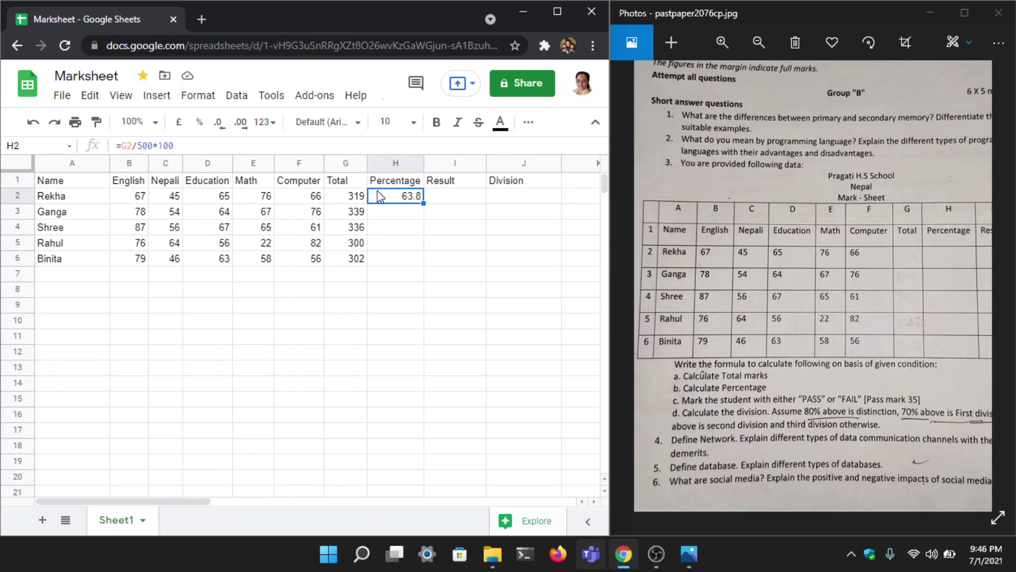
click(391, 209)
click(392, 195)
drag(423, 203, 426, 263)
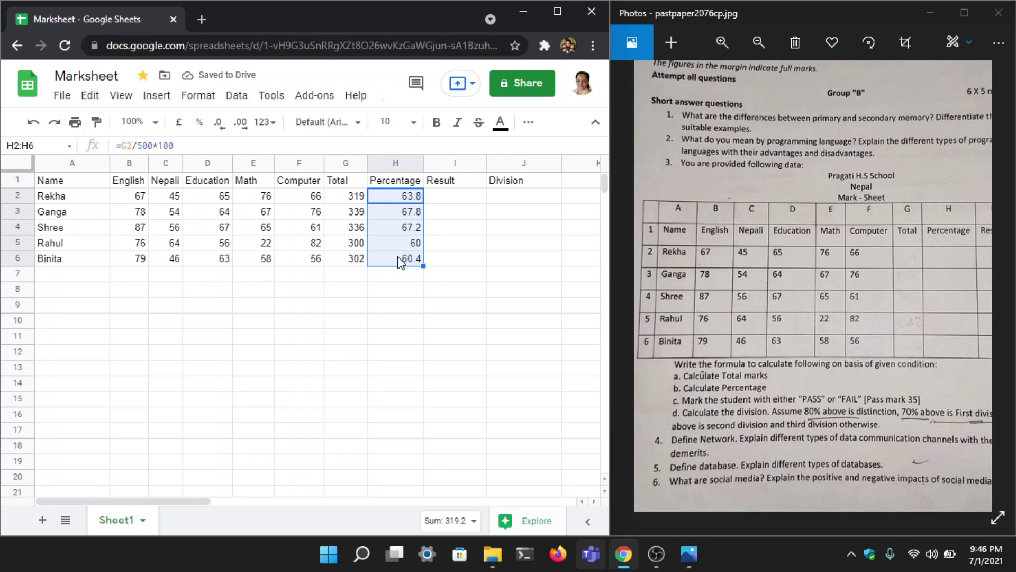
Check the formulas in the Percentage column from H6 up to H2, comparing the Total cell each one references.
click(400, 256)
click(393, 240)
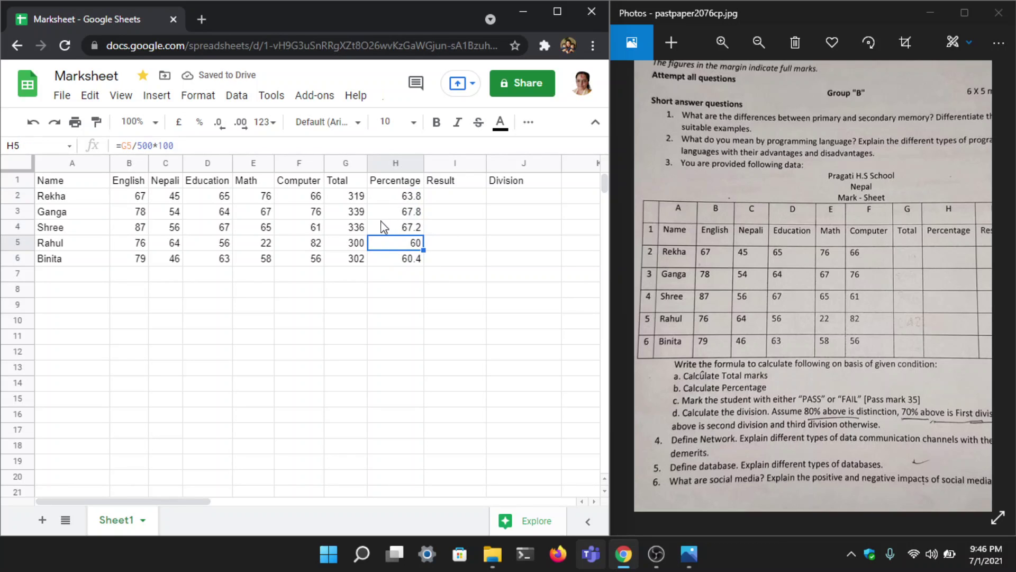
click(391, 225)
click(392, 213)
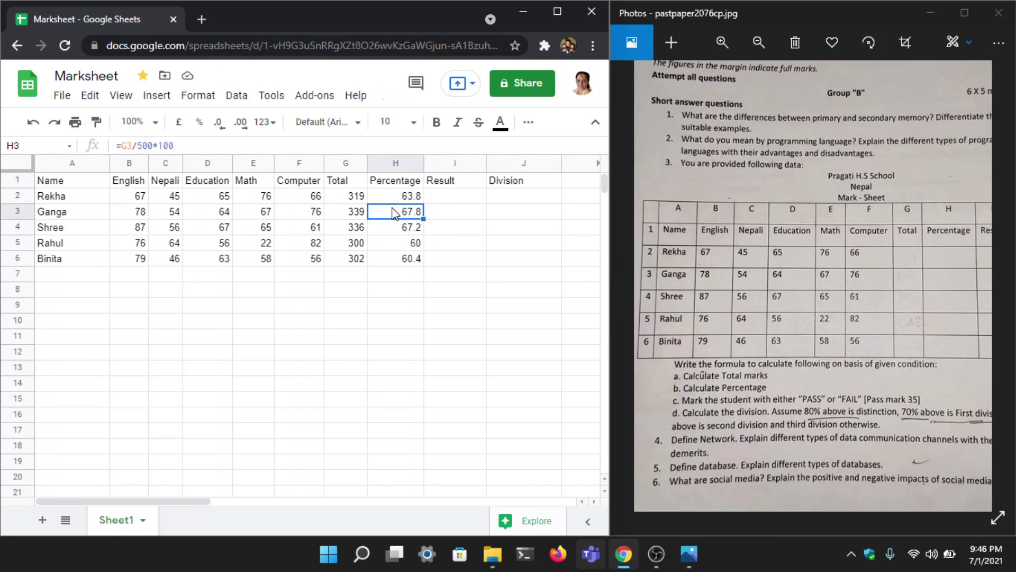
click(394, 198)
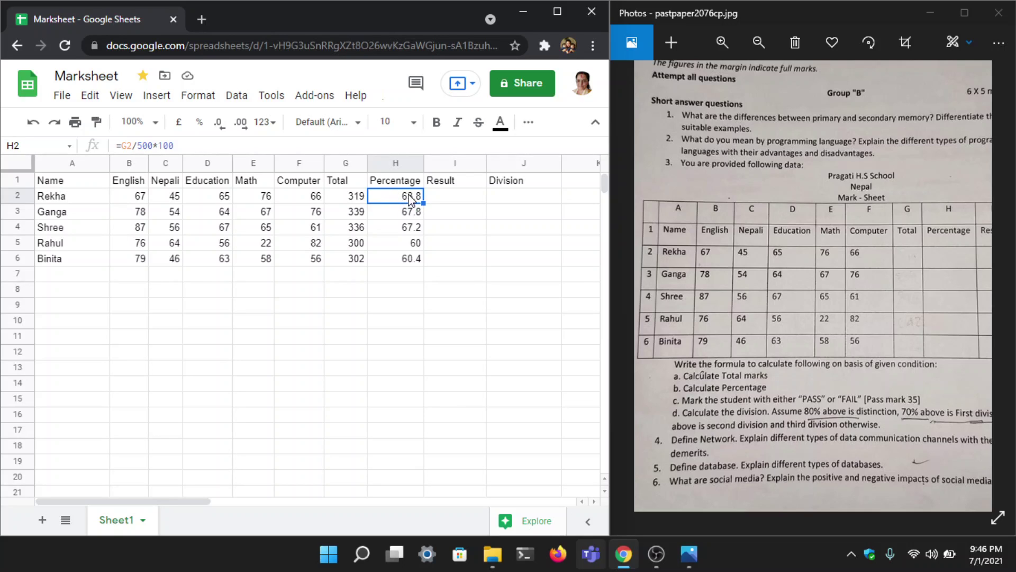
Try displaying H2's percentage with three decimal places, and return it to one decimal place.
click(246, 126)
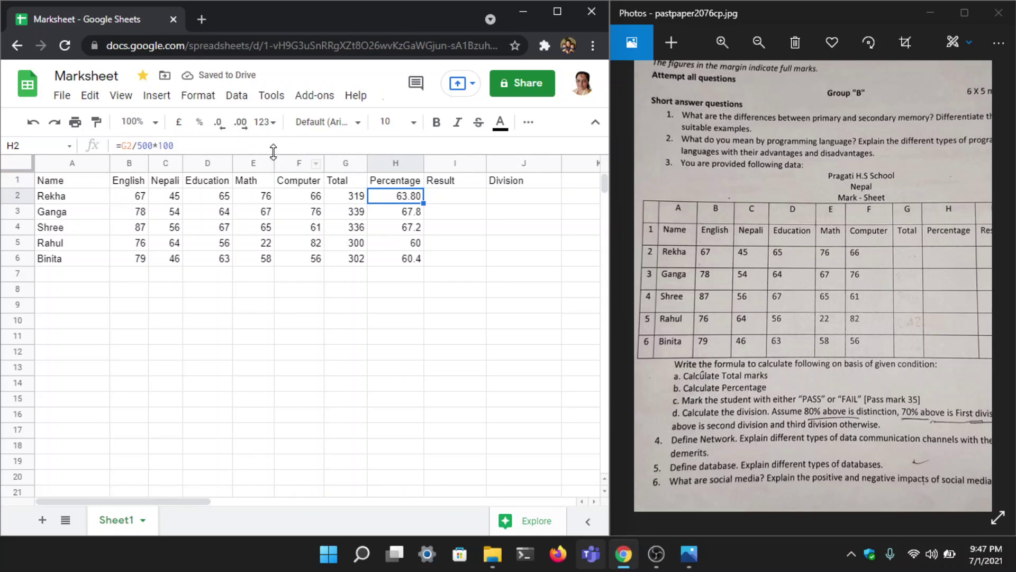
click(240, 126)
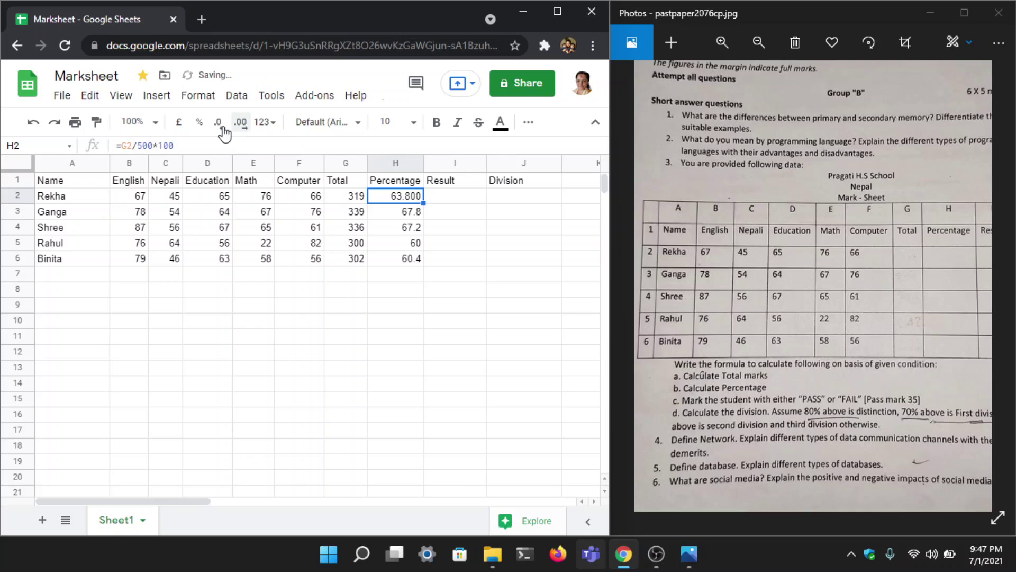
click(222, 129)
click(221, 128)
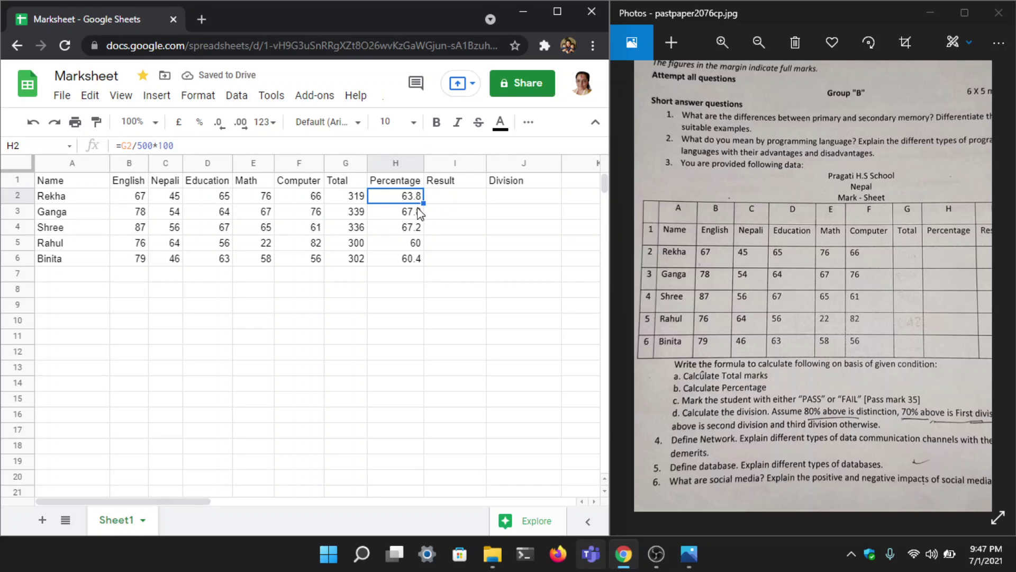
Review the formulas in G2 and H2, and maximize the spreadsheet window with Result cell I2 selected.
click(342, 199)
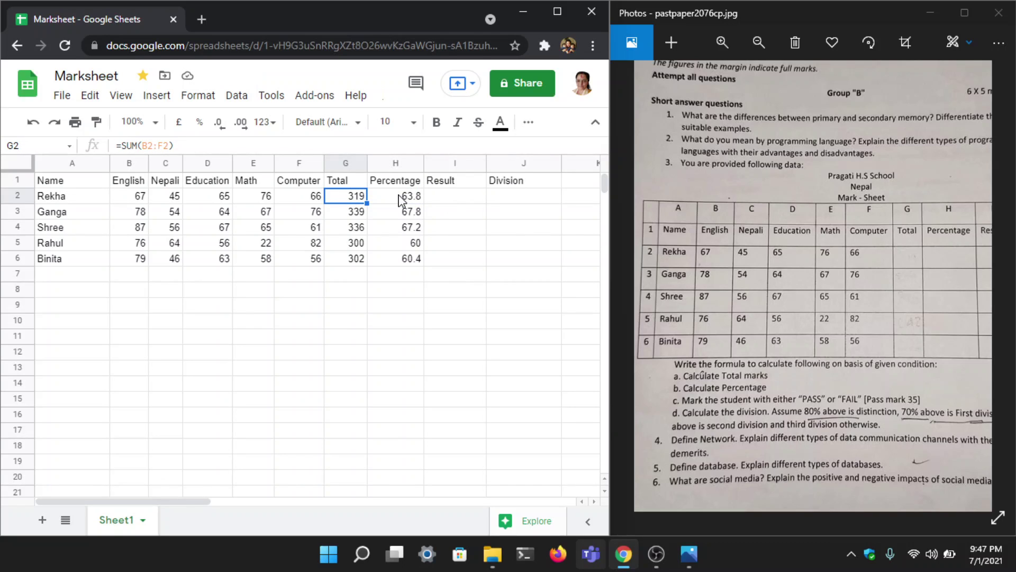
click(385, 200)
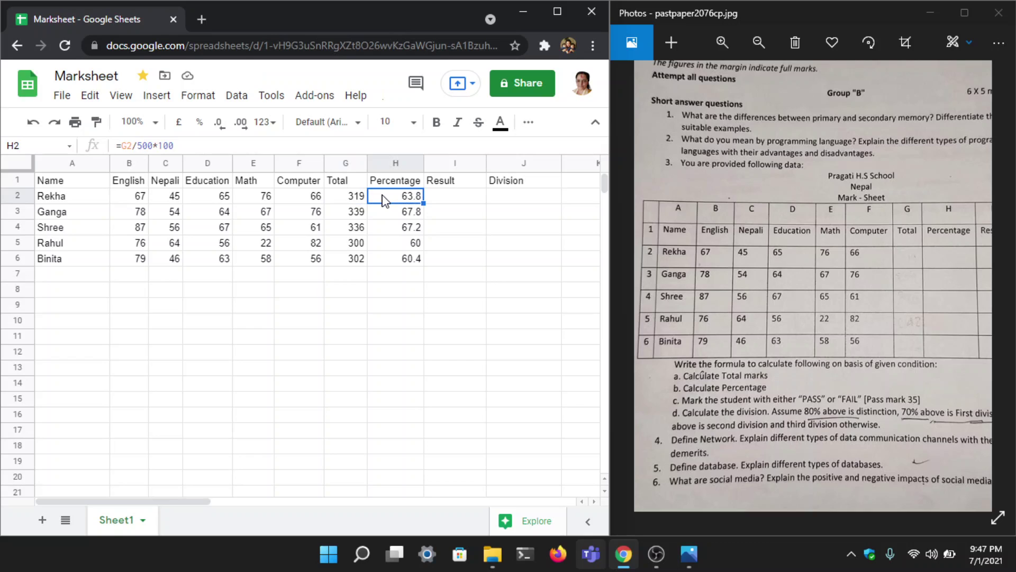
click(449, 197)
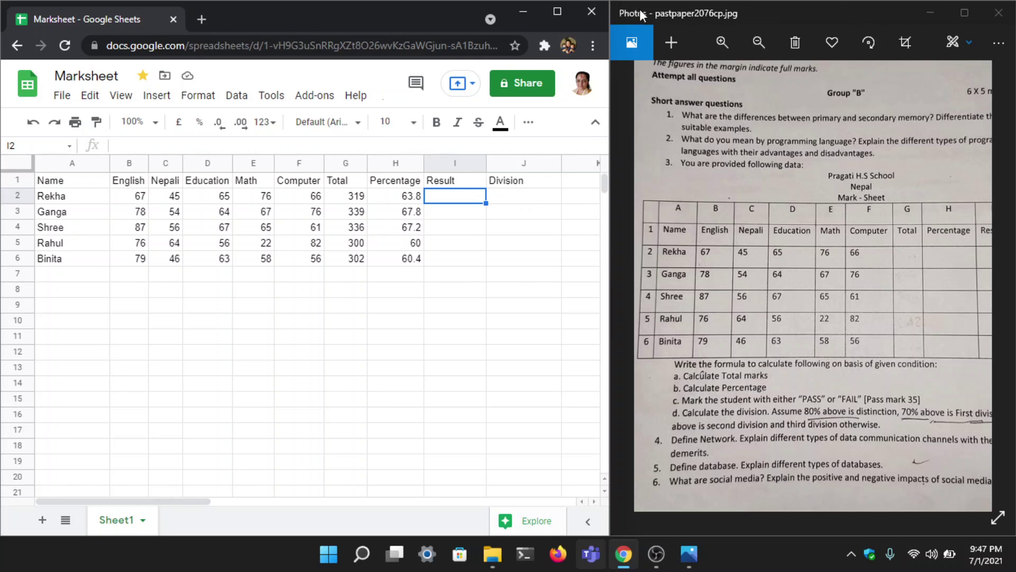
click(557, 11)
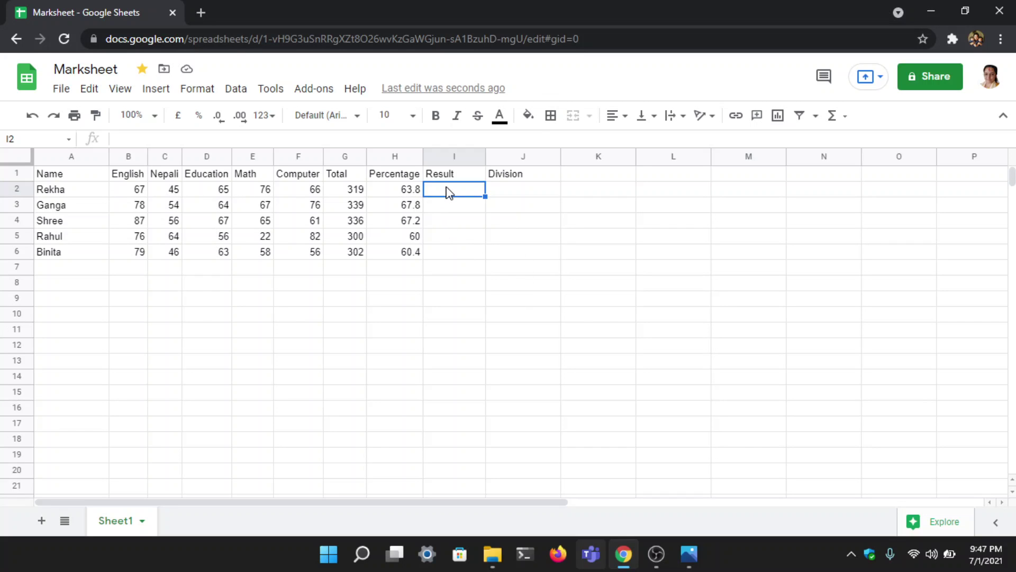
Examine the English and Nepali marks in row 2 and the Math mark in row 5 to decide each student's Result.
click(139, 193)
click(163, 194)
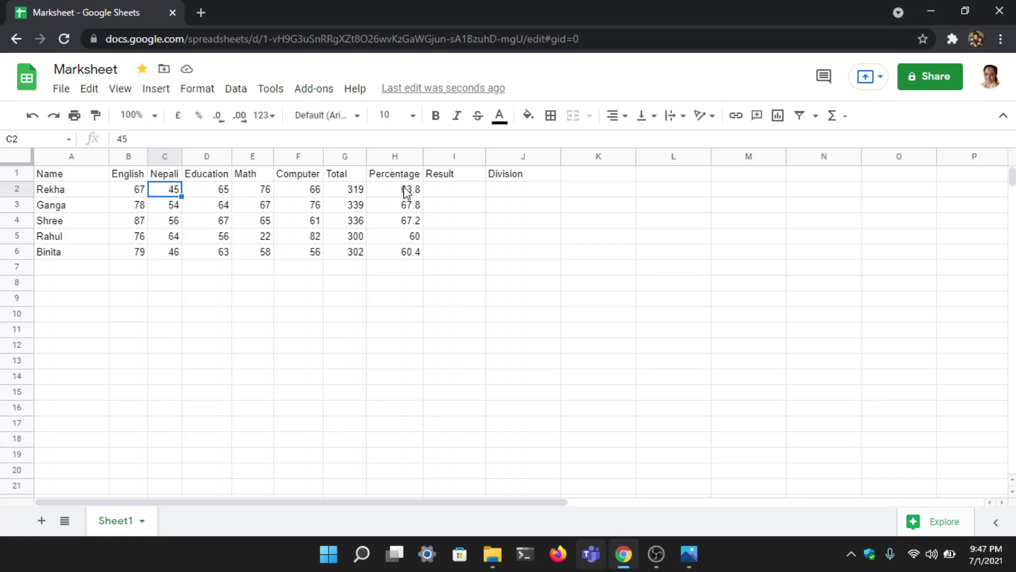
click(448, 191)
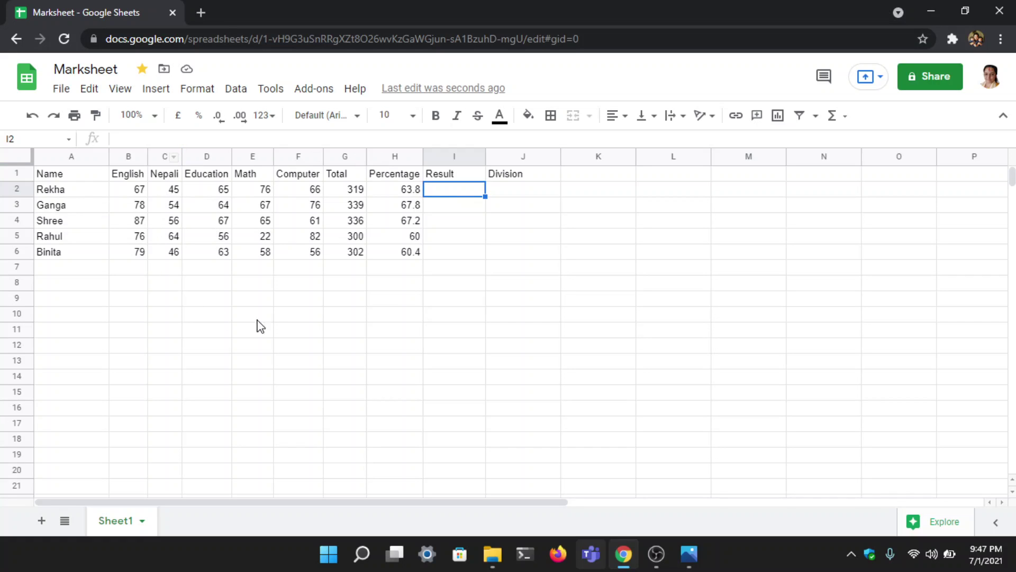
click(262, 239)
click(444, 241)
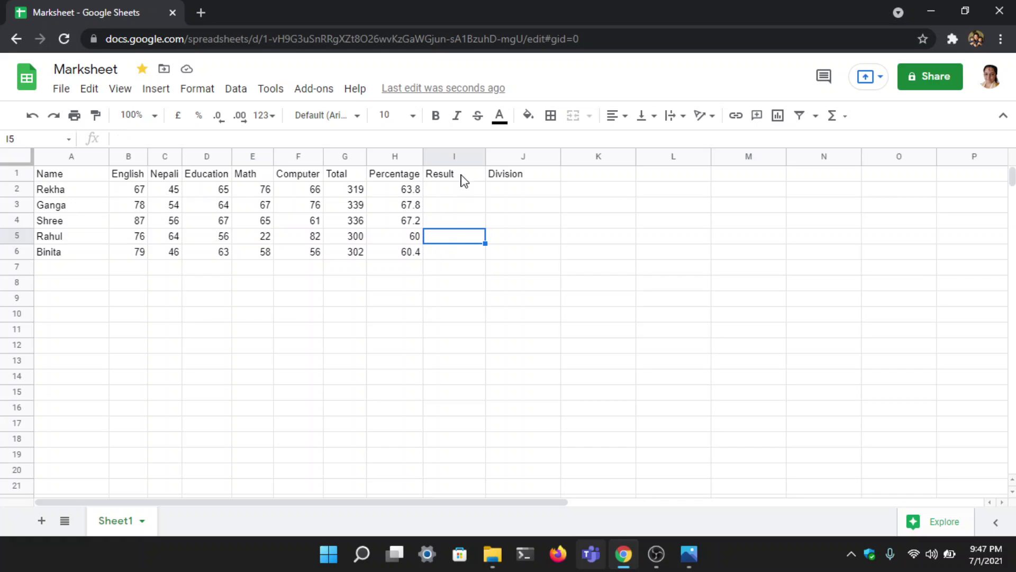
Start the pass/fail formula in I2 with an AND function nested in IF, =If(AND(, and close the function help.
click(453, 191)
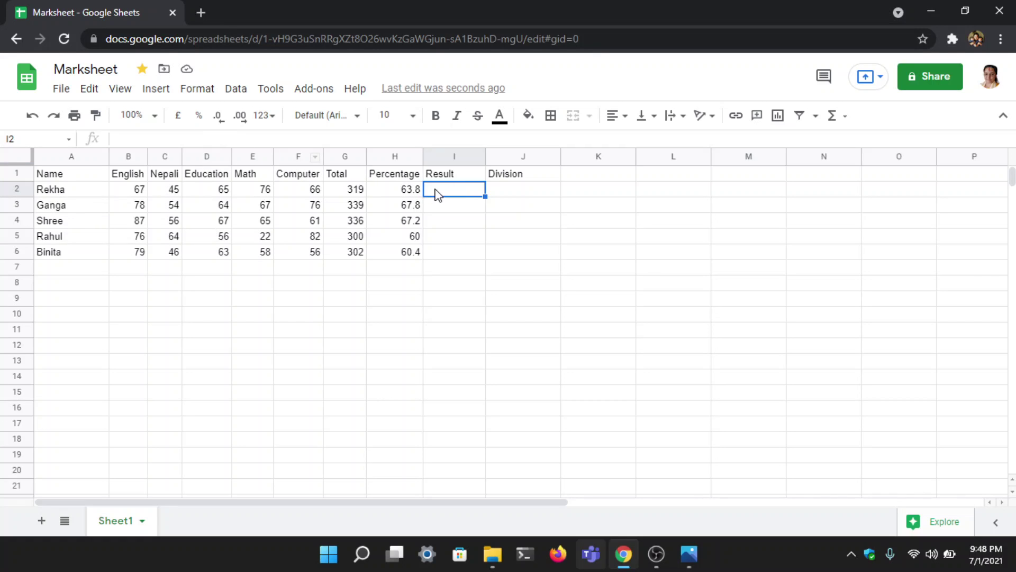
click(181, 138)
text(=If)
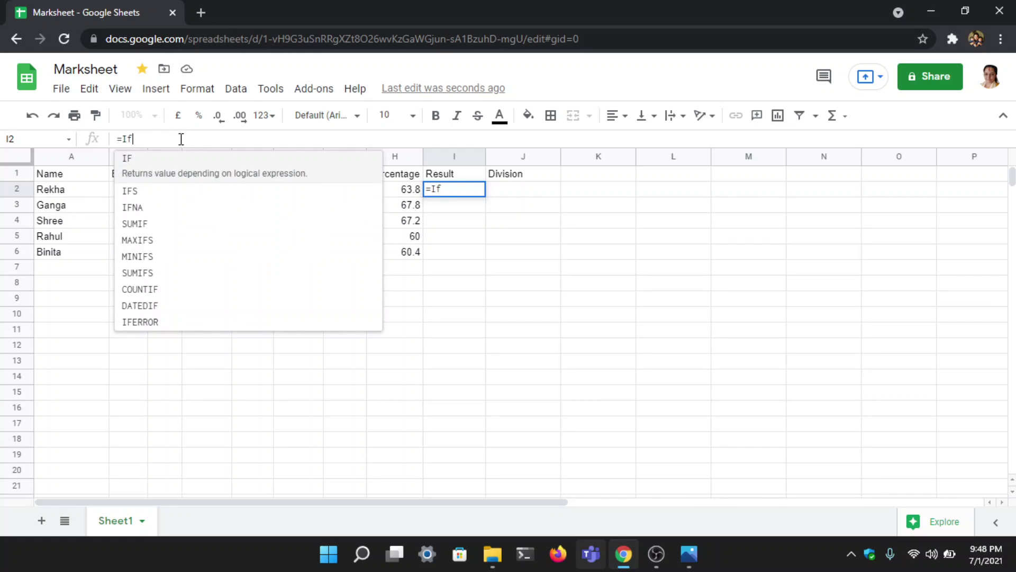
text(()
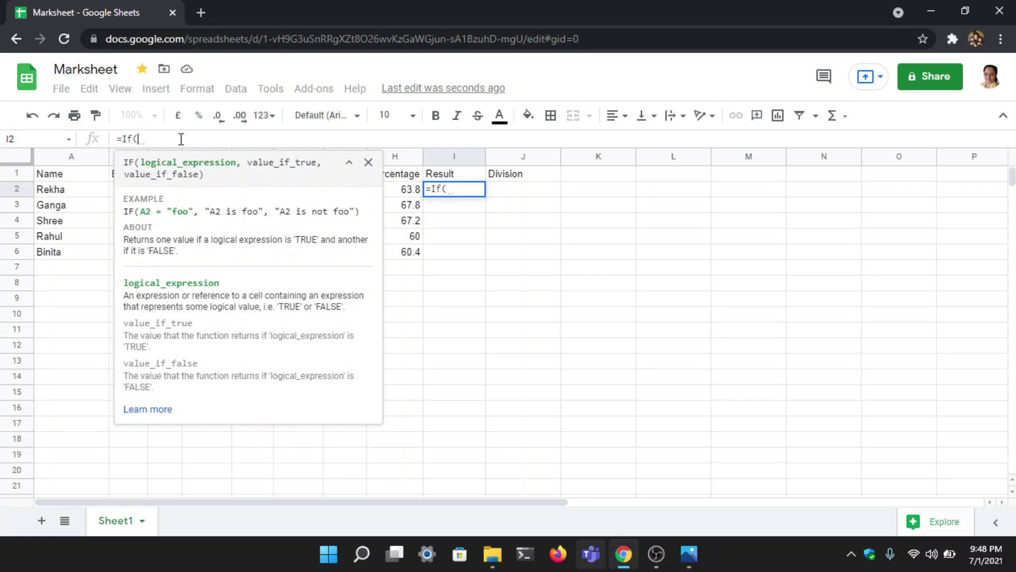
text(A)
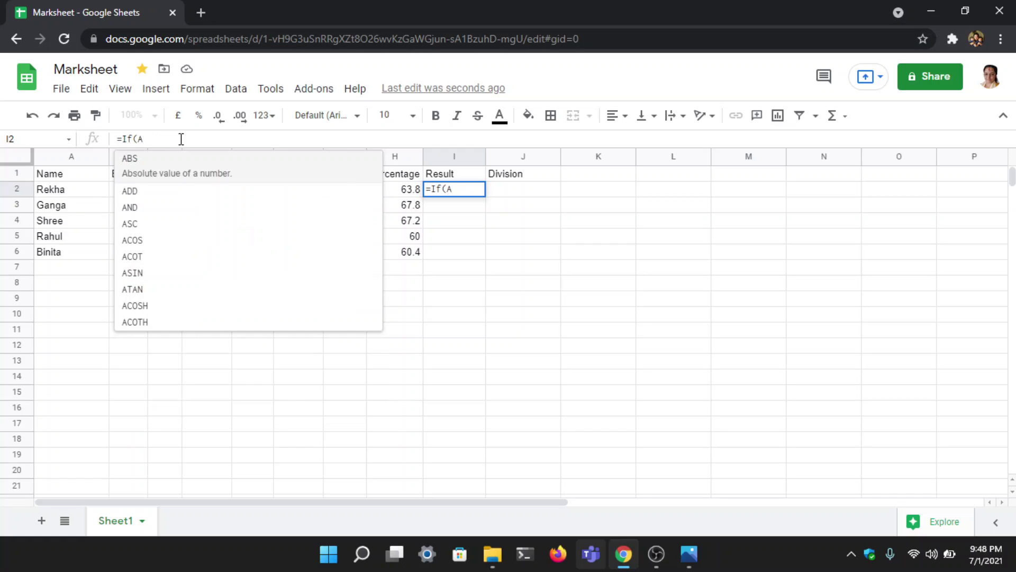
text(ND)
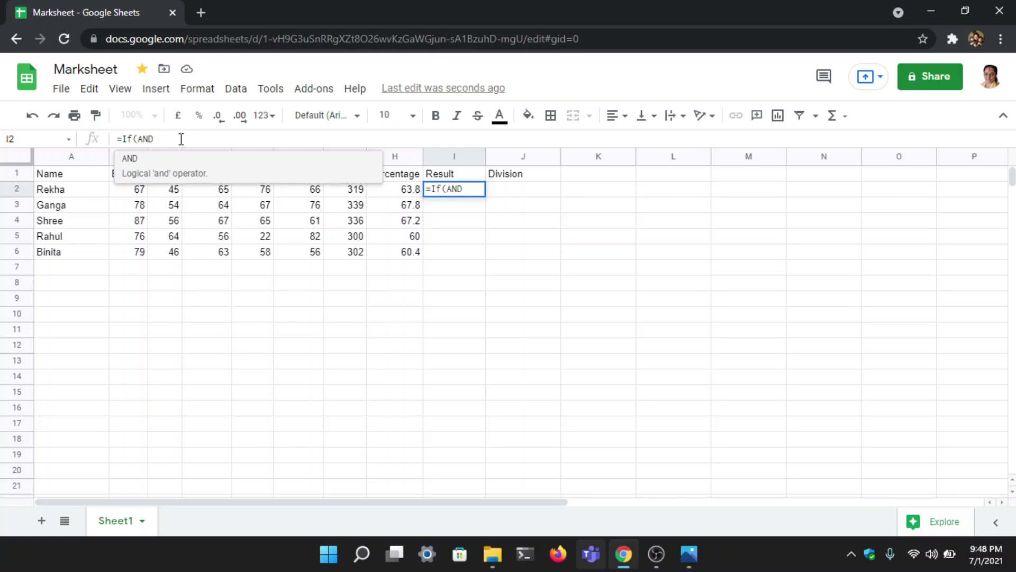
text(()
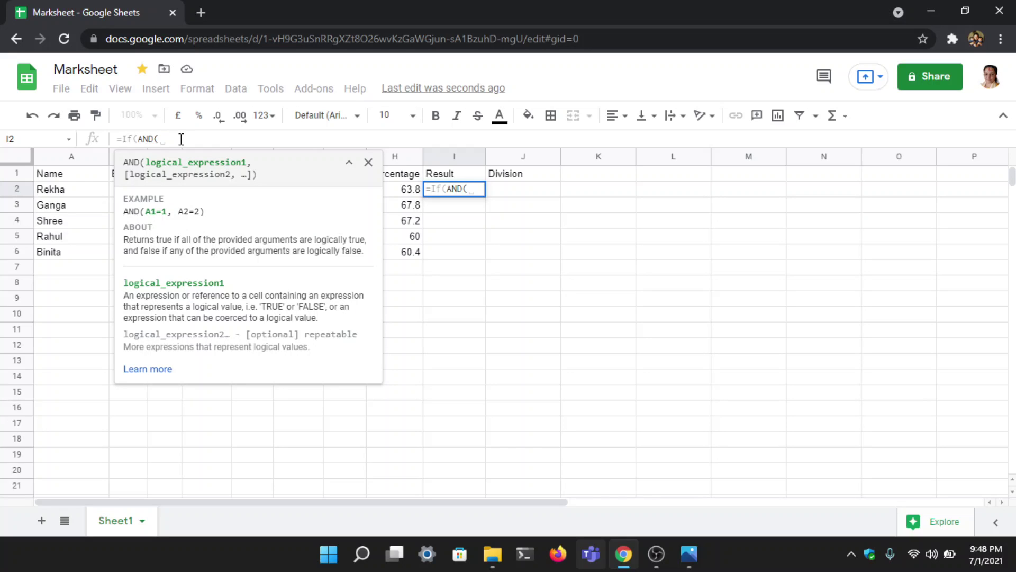
click(369, 163)
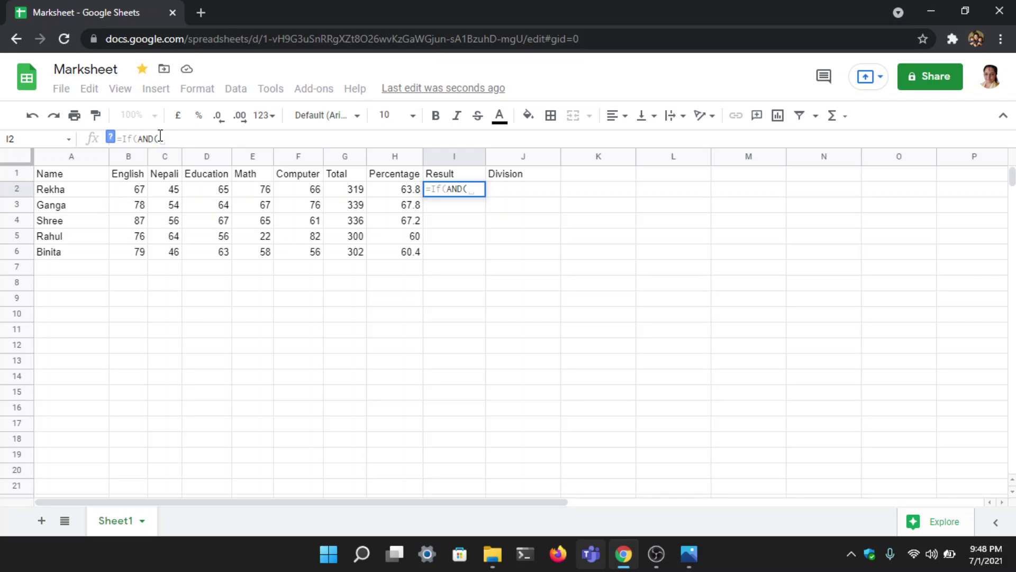
Add the English and Nepali pass conditions to the AND function in I2: B2>=35 and C2>=35.
click(125, 189)
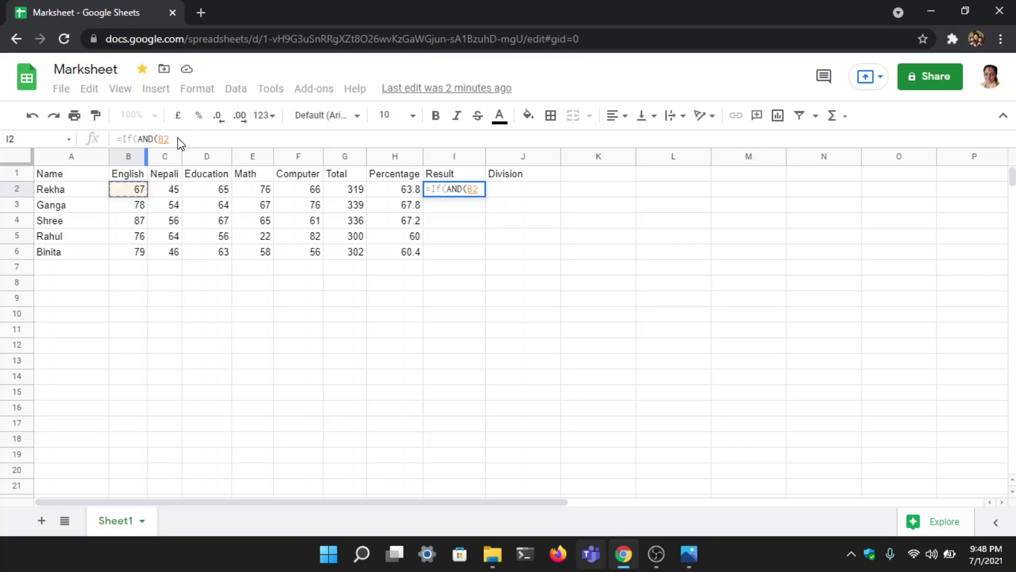
text(>)
text(=)
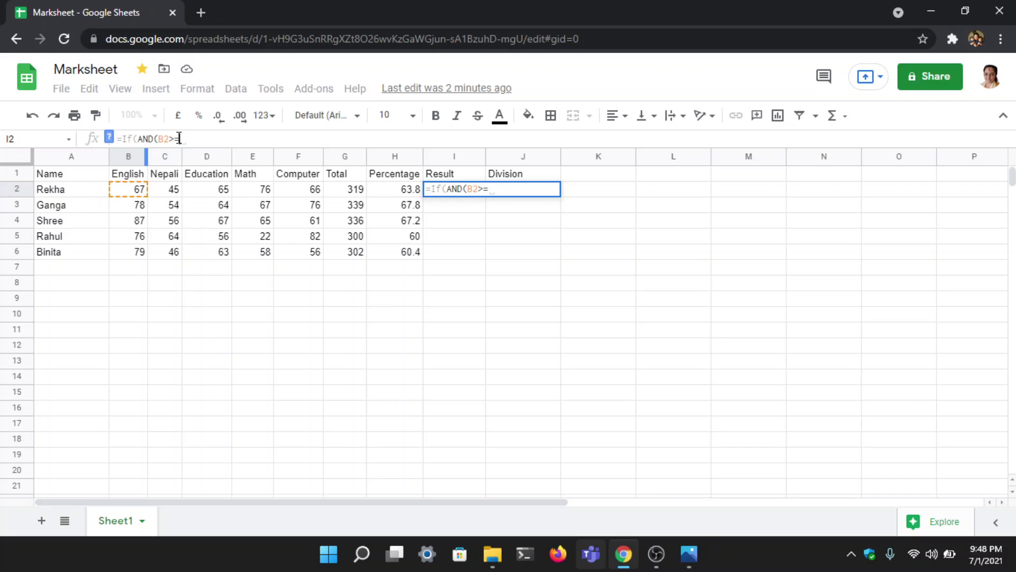
text(35)
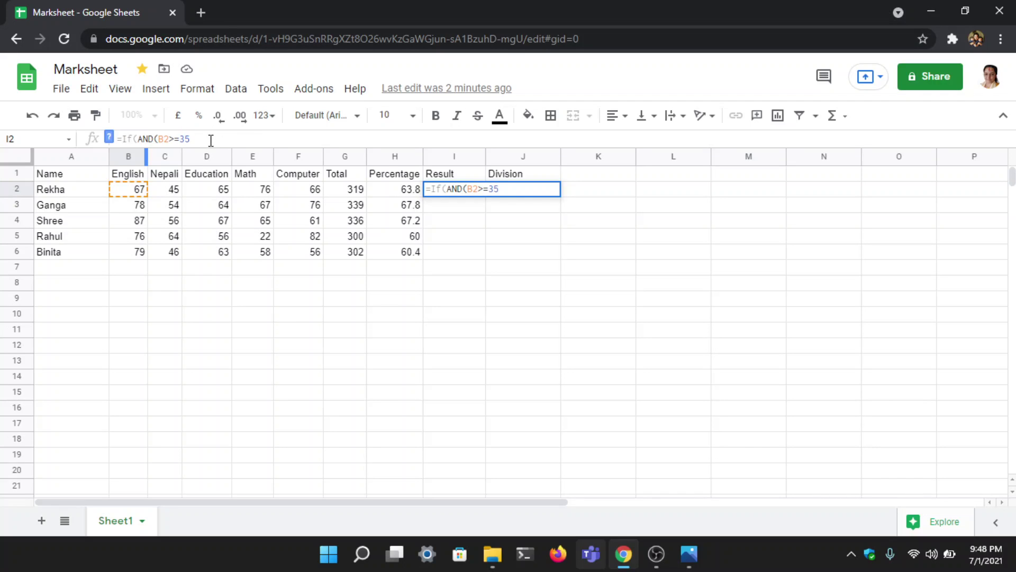
text(,)
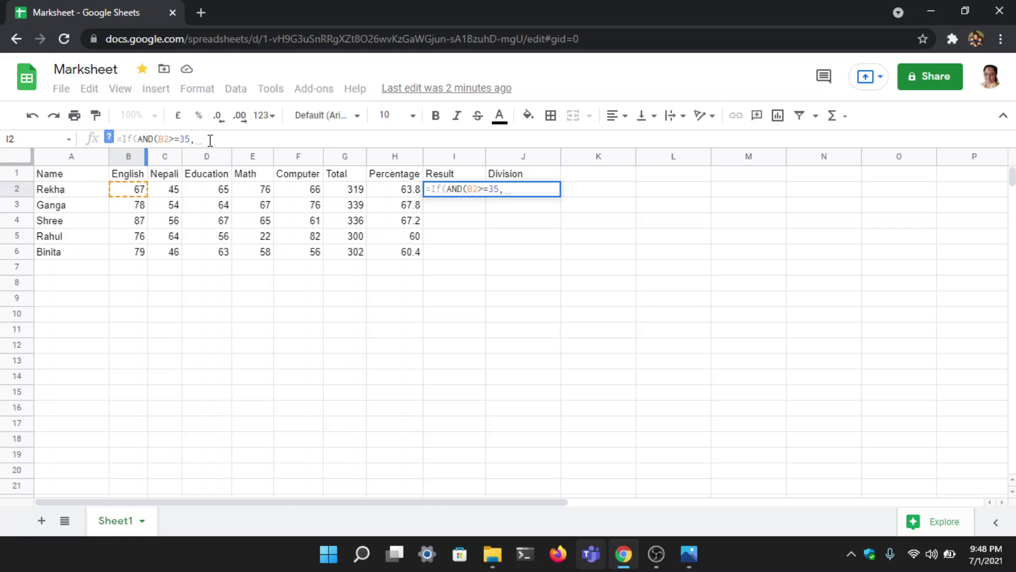
click(164, 189)
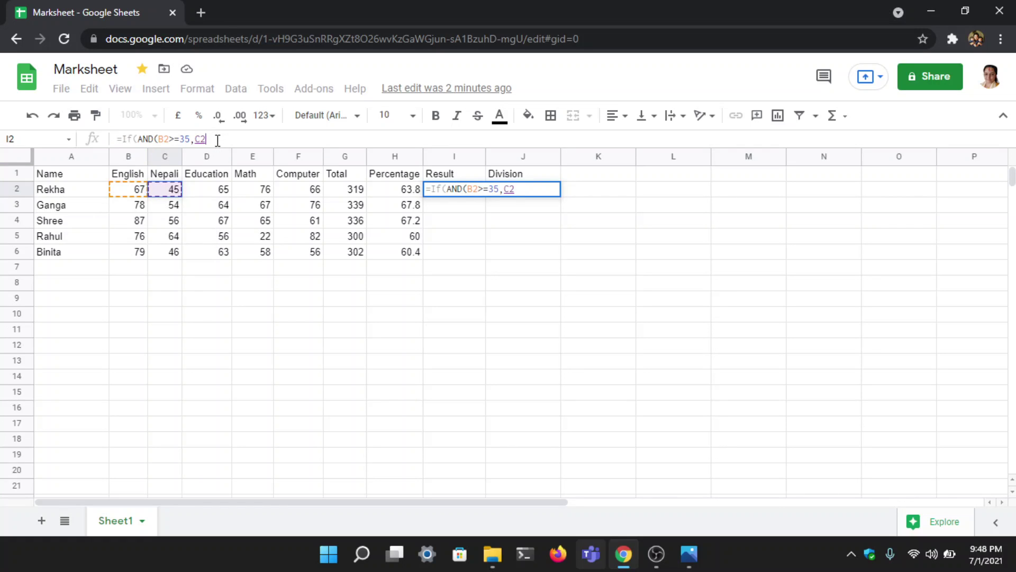
text(>)
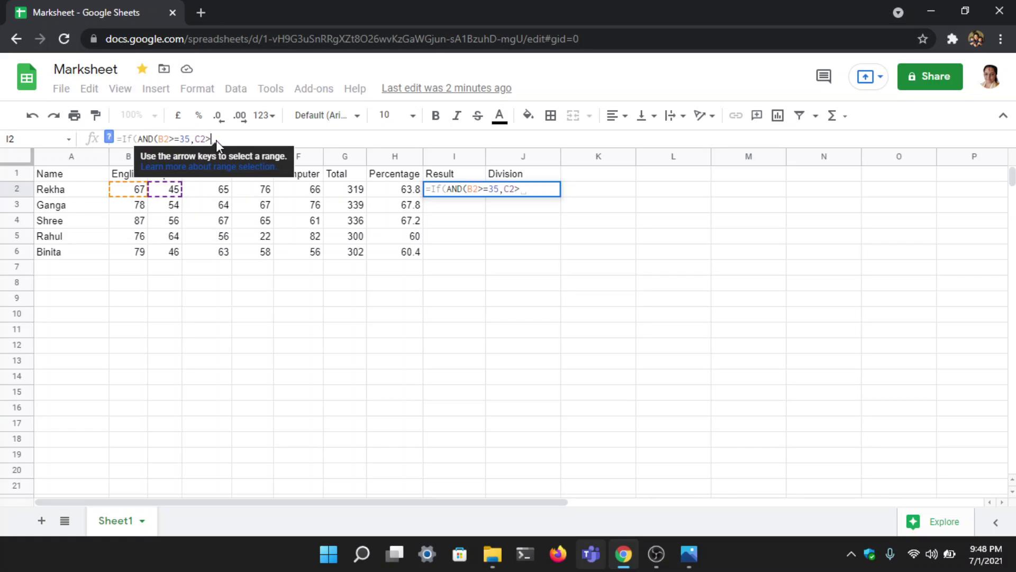
text(=35)
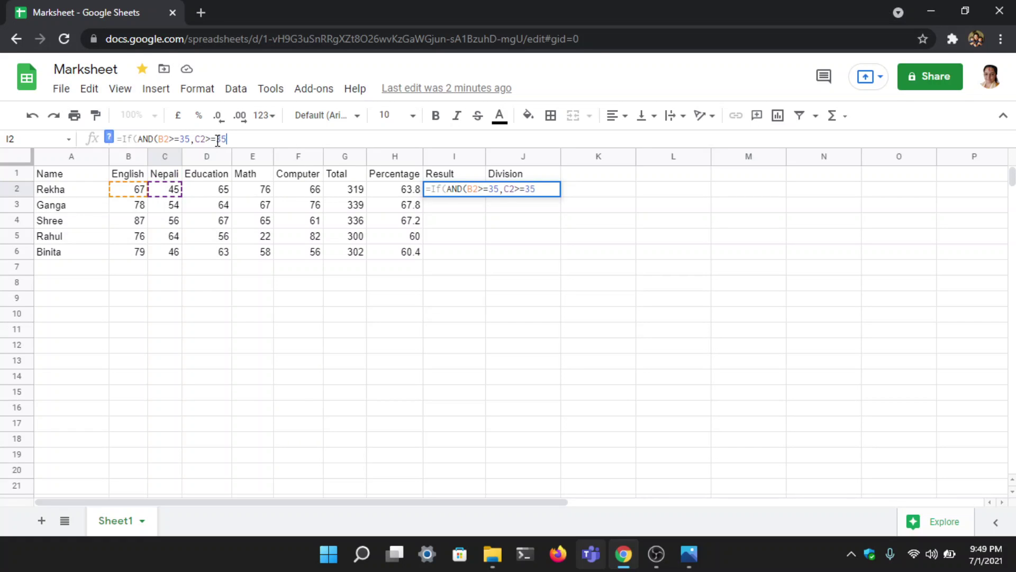
text(,)
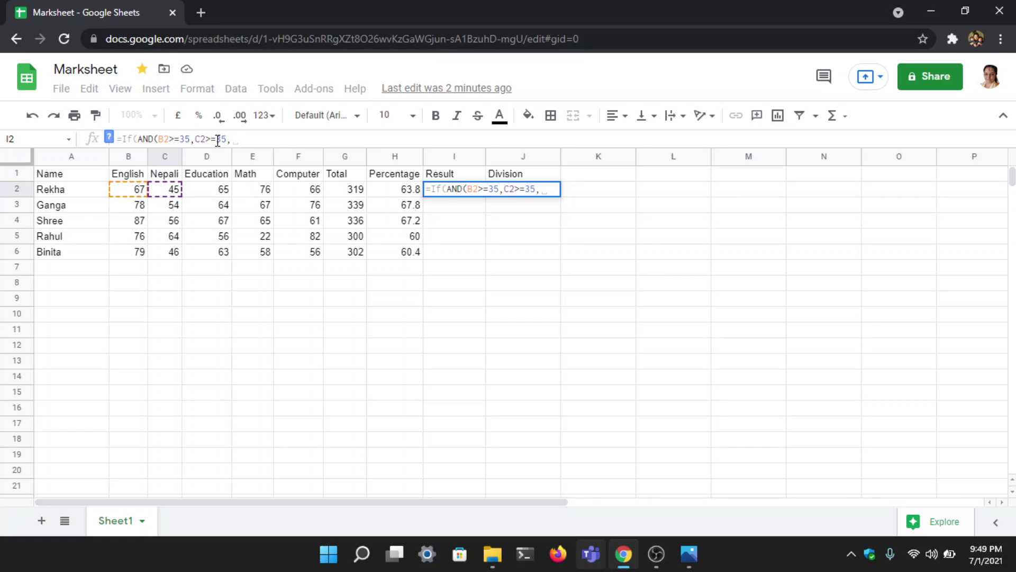
Add the Education, Math and Computer conditions D2>=35, E2>=35 and F2>=35 in I2, and close the AND function.
click(202, 191)
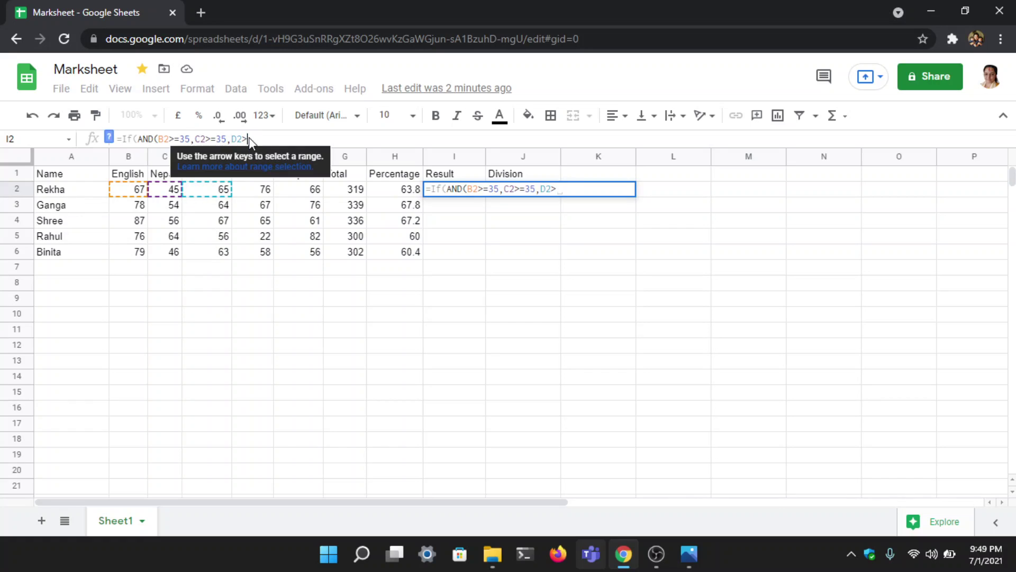
text(>=35,)
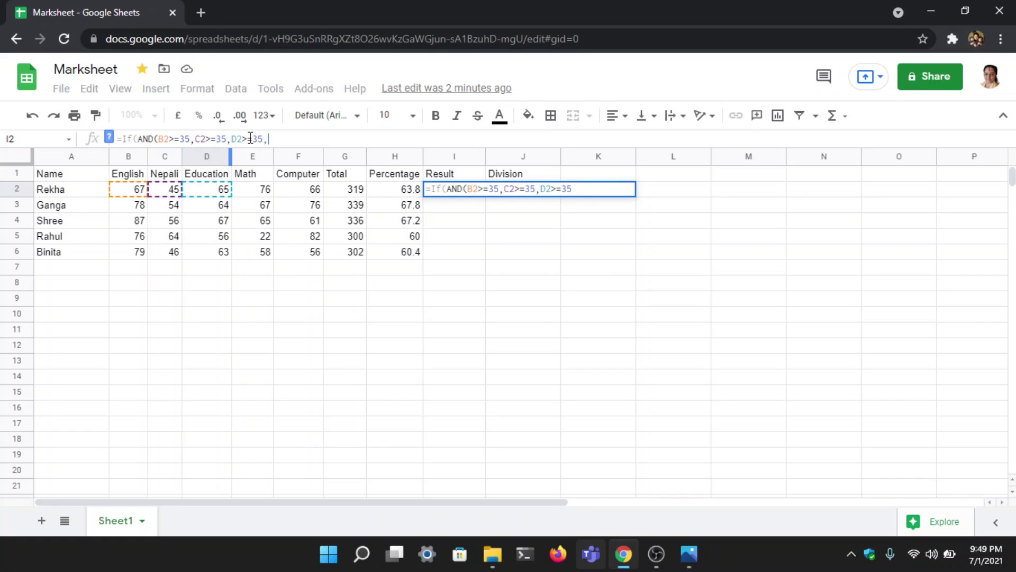
click(245, 190)
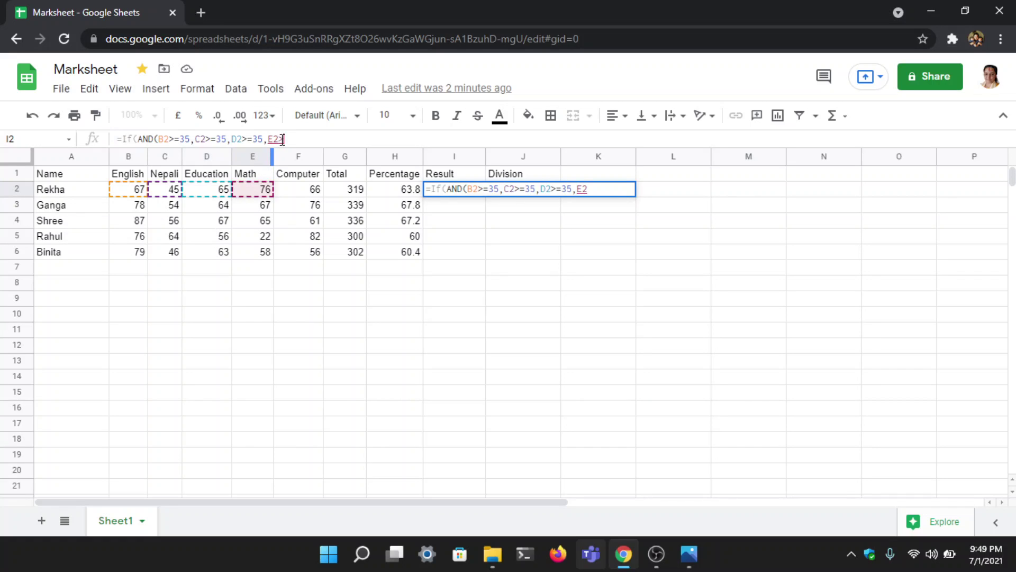
text(>=35,)
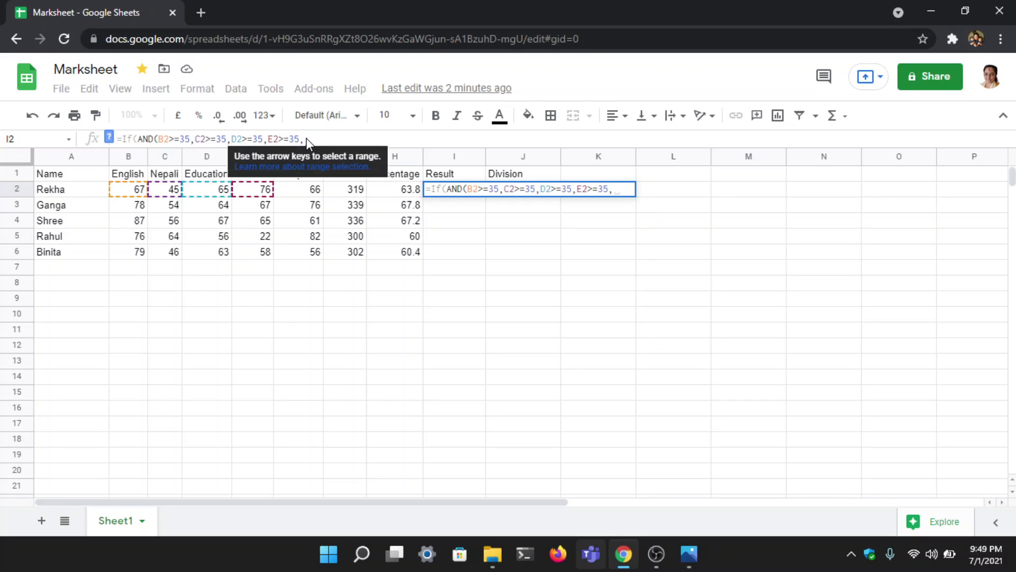
click(305, 190)
text(>=35)
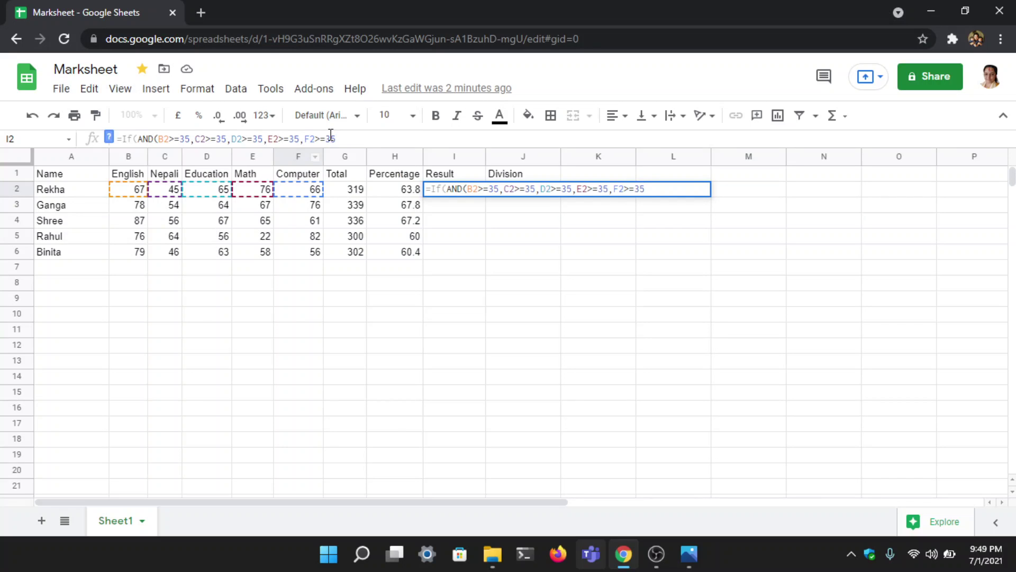
text(,)
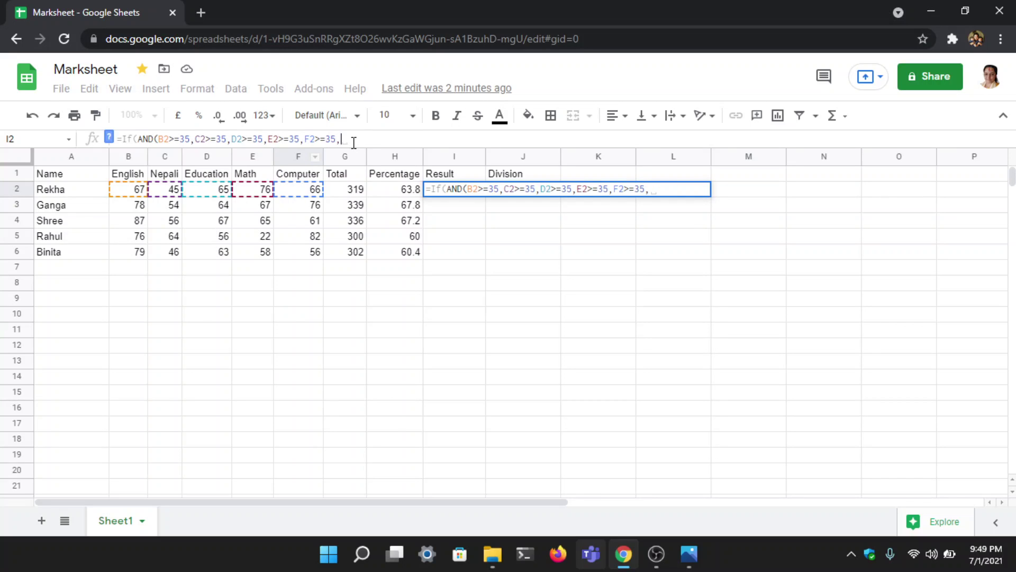
key(BackSpace)
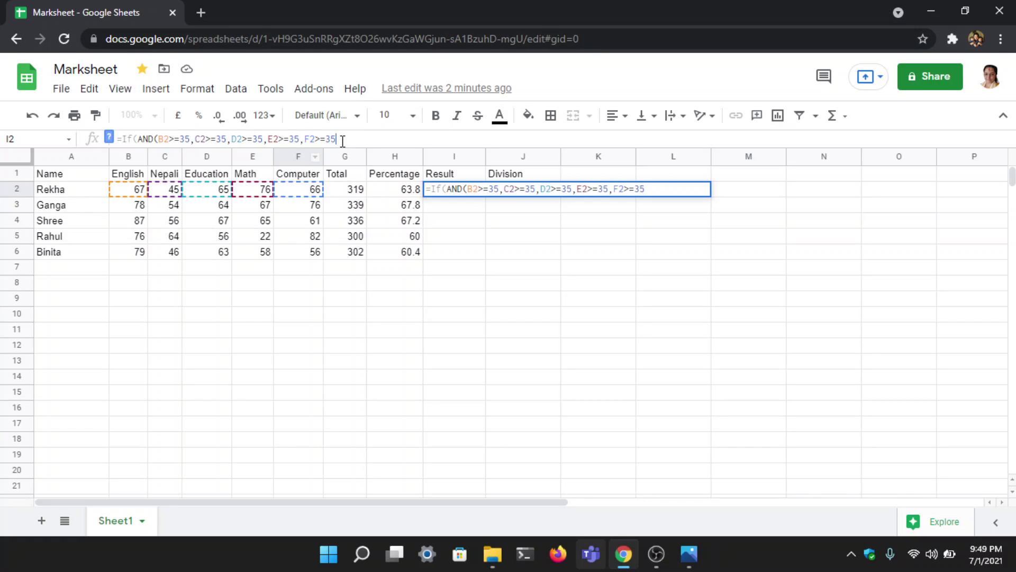
text(),)
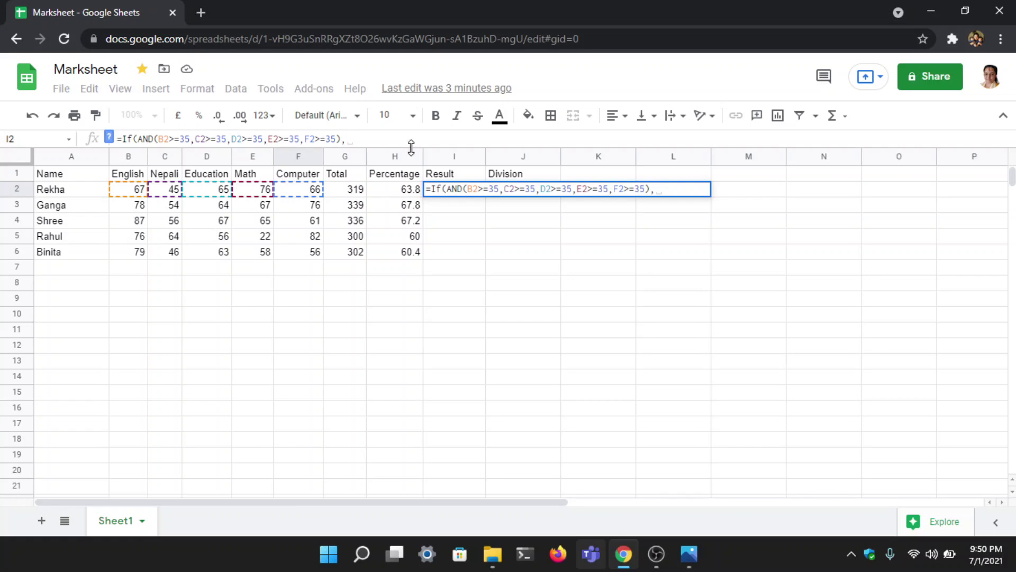
Finish the I2 formula with "PASS" and "FAIL" as its outcomes, and accept the suggested auto-fill for the Result column.
click(348, 141)
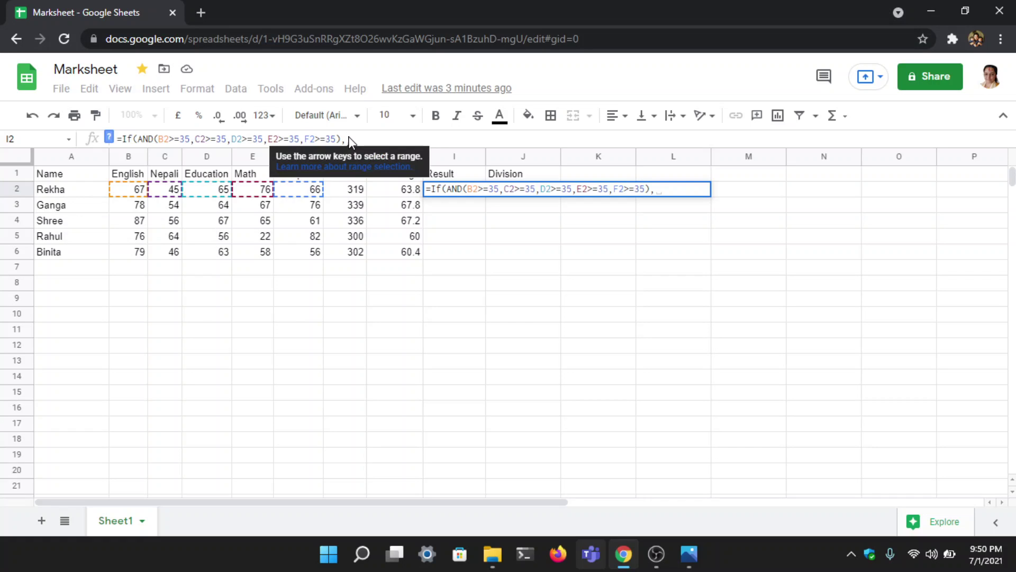
text("PASS")
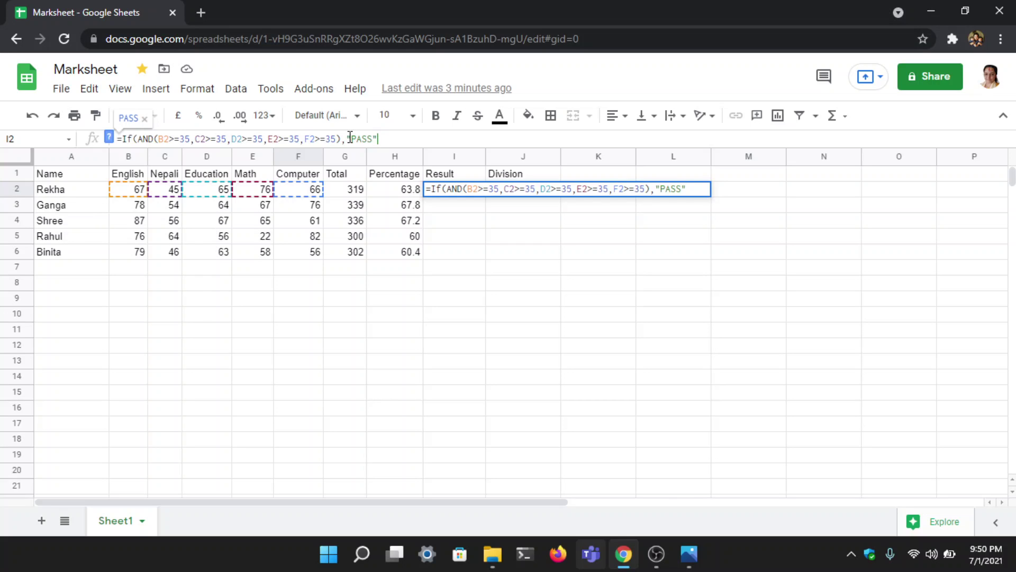
text(, )
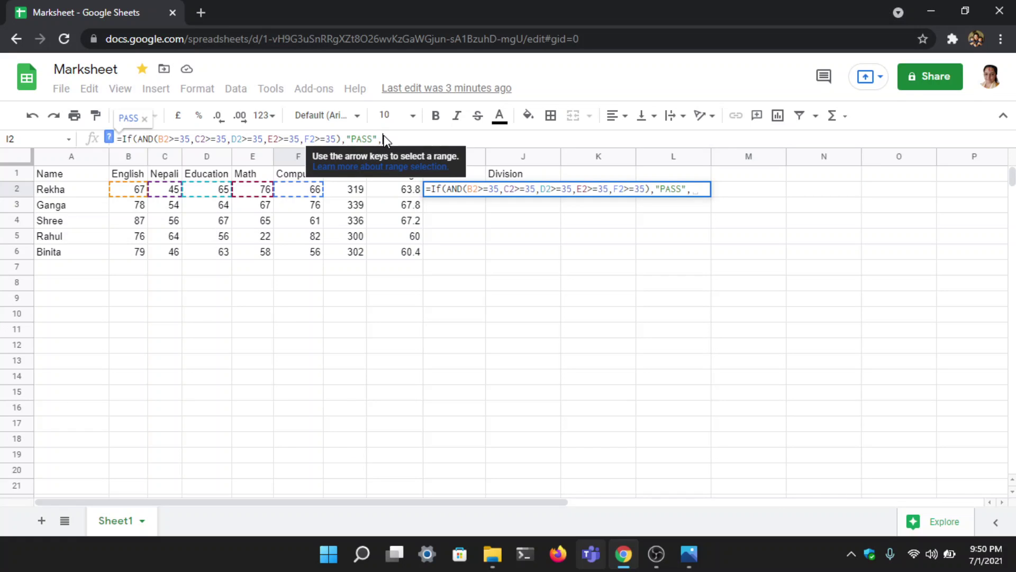
text("FAIL")
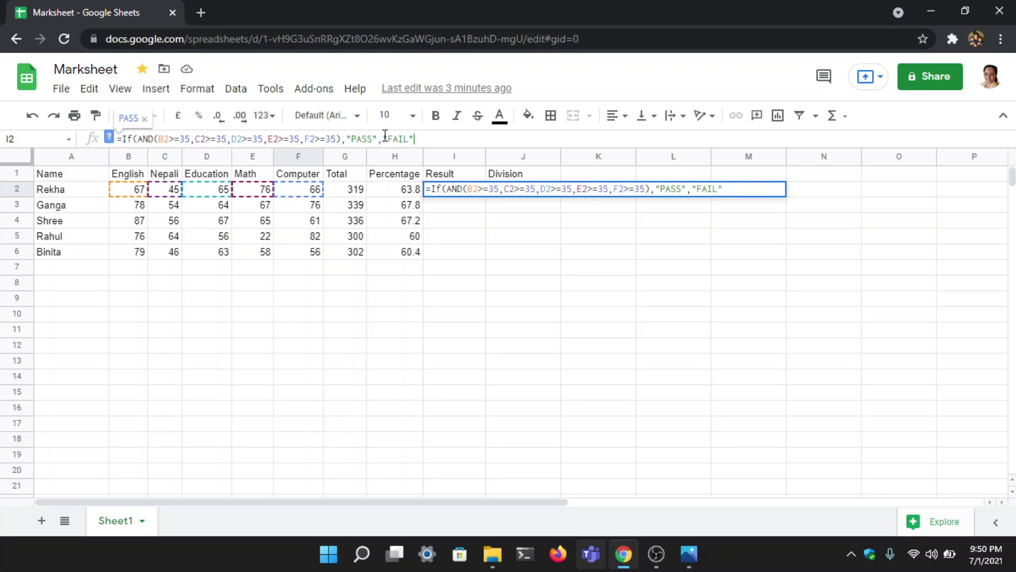
text())
key(Return)
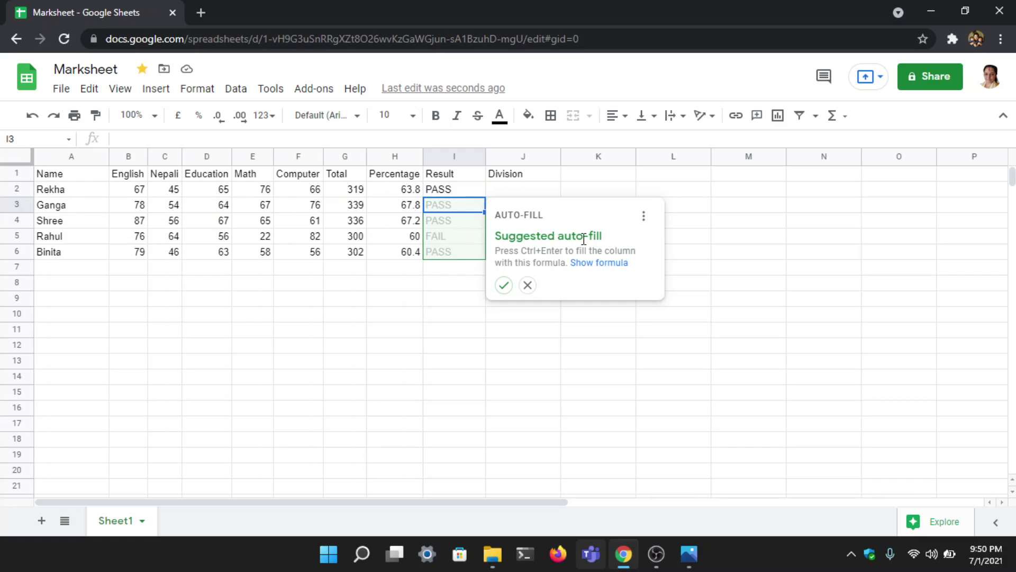
click(503, 286)
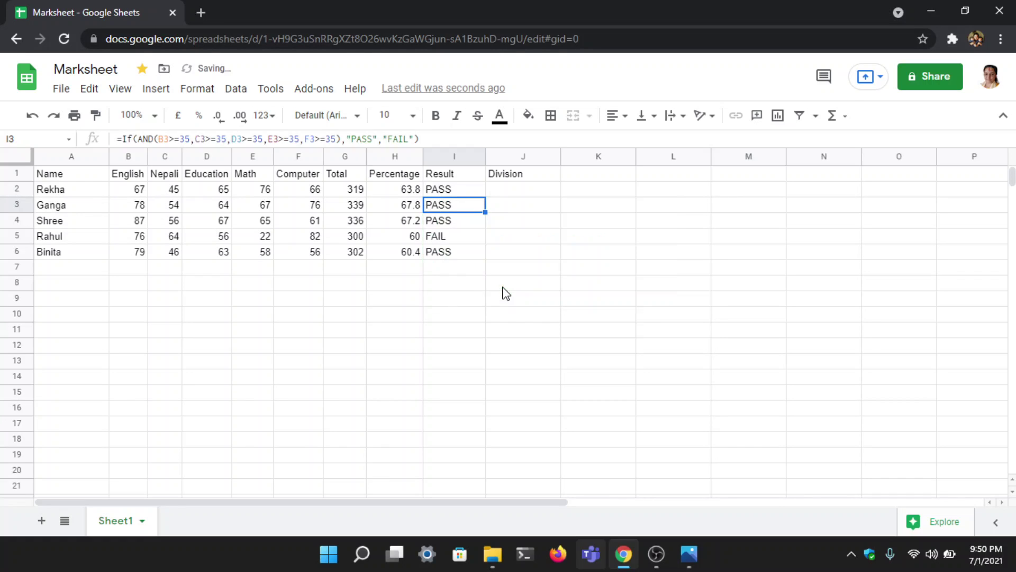
Check the Result in I5 against the Math mark in E5, and review the pass/fail formula in I2.
click(465, 239)
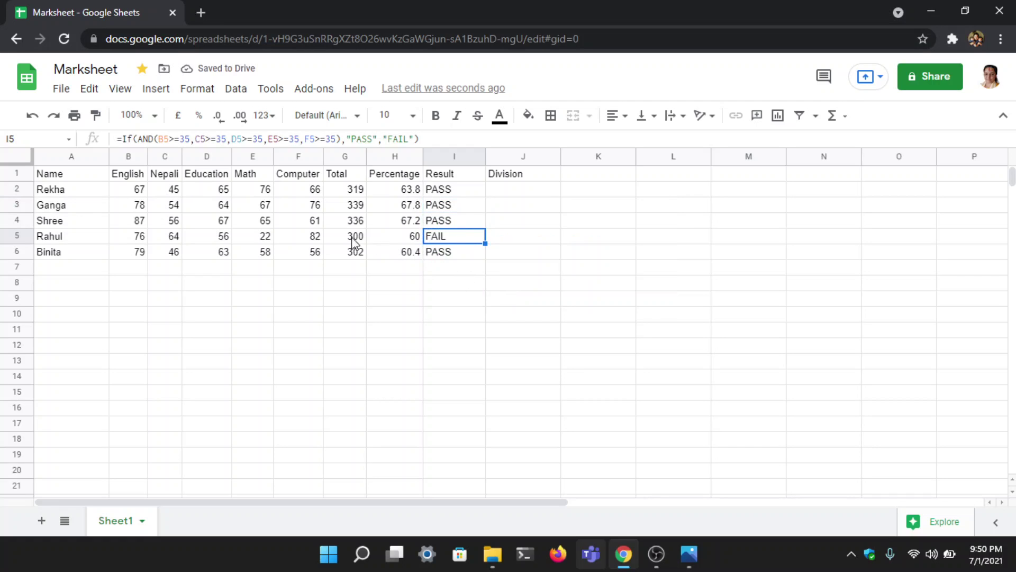
click(252, 239)
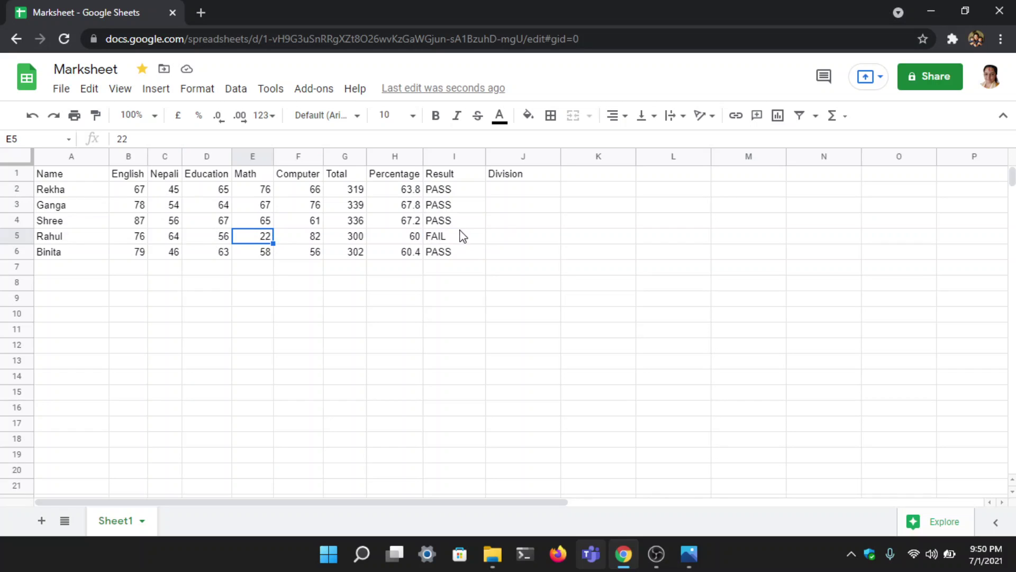
click(456, 237)
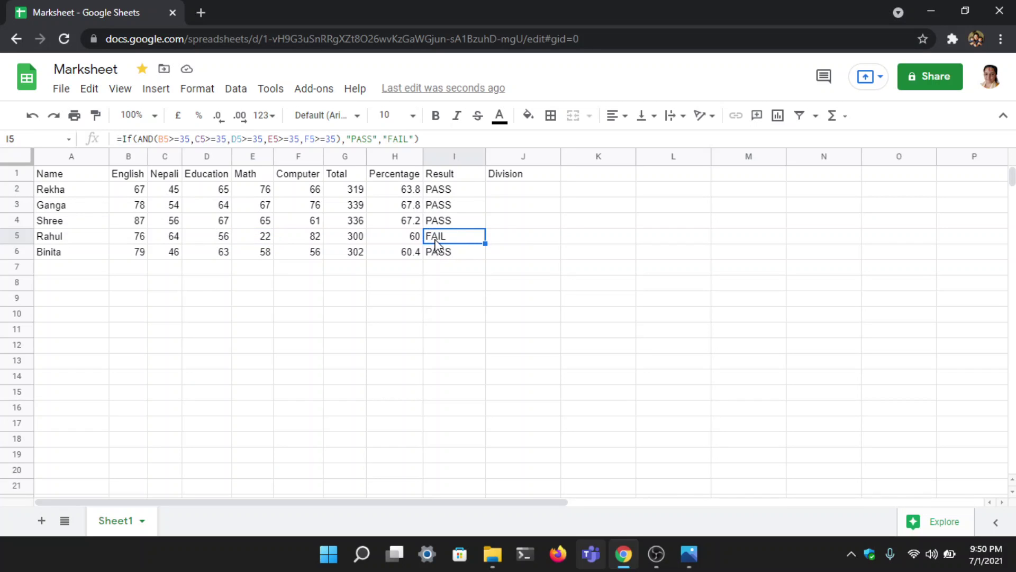
click(458, 190)
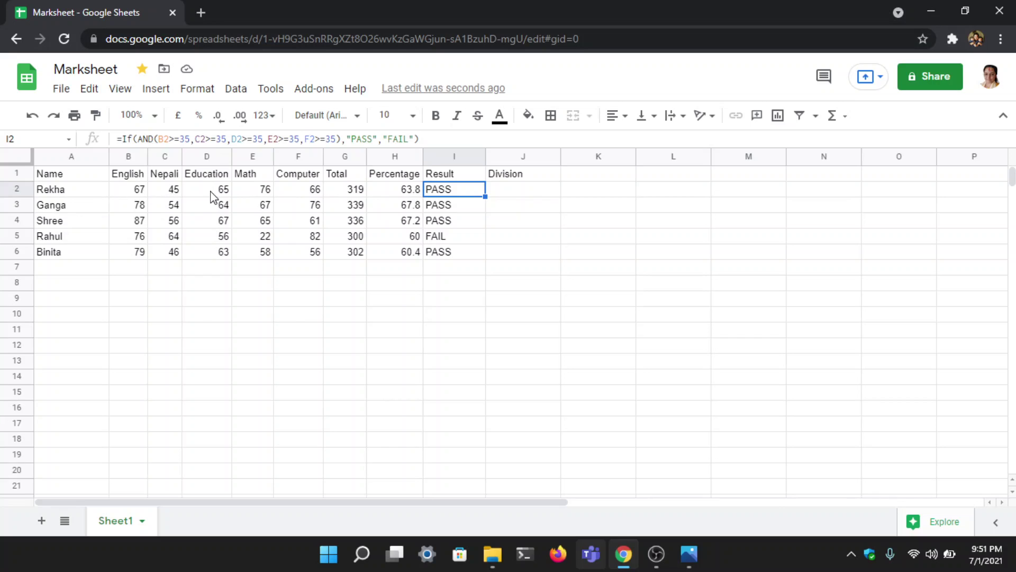
click(514, 192)
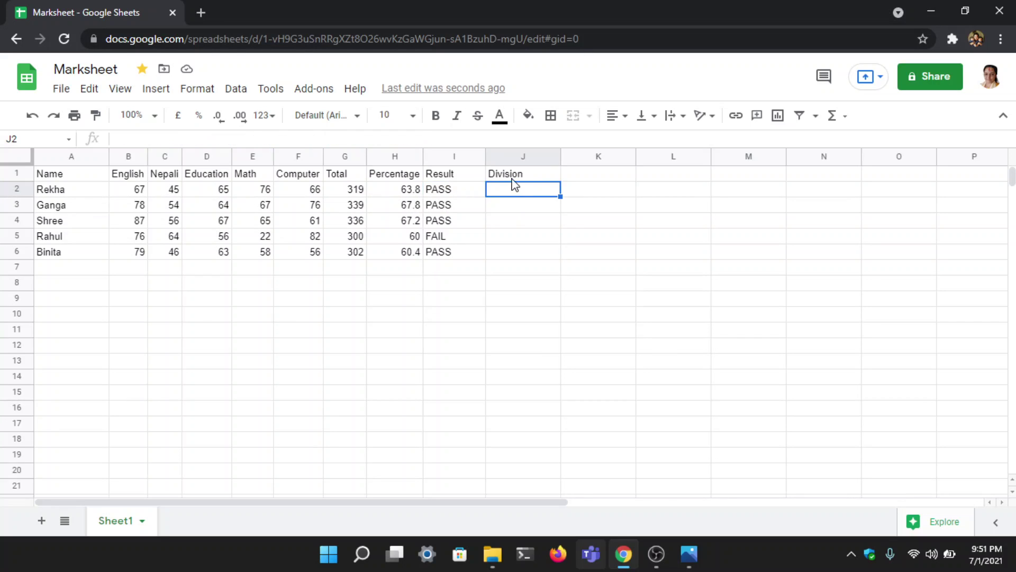
click(451, 196)
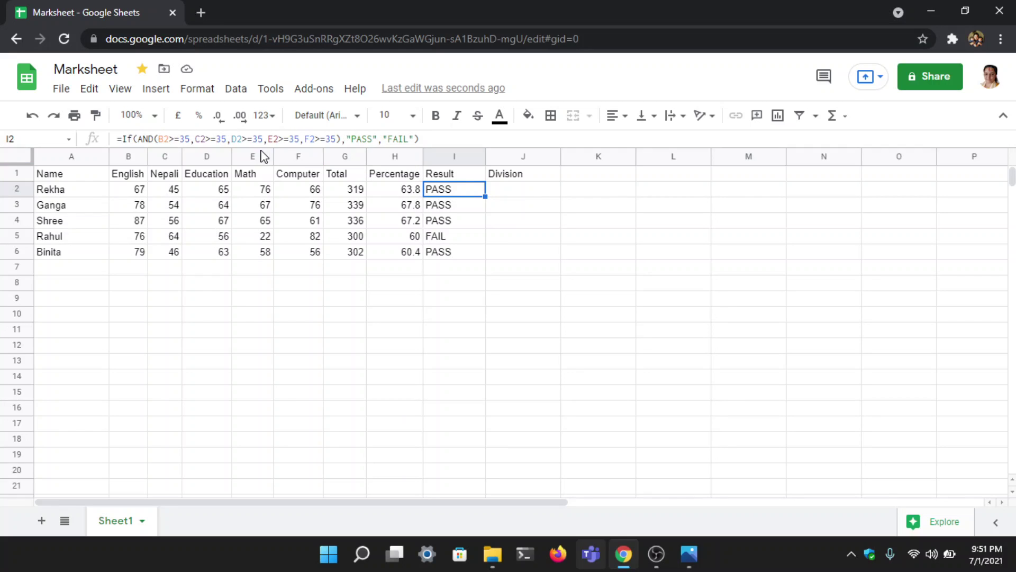
Start the Division formula in J2 with =IF I2="FAIL","*" so failed students get an asterisk.
click(512, 193)
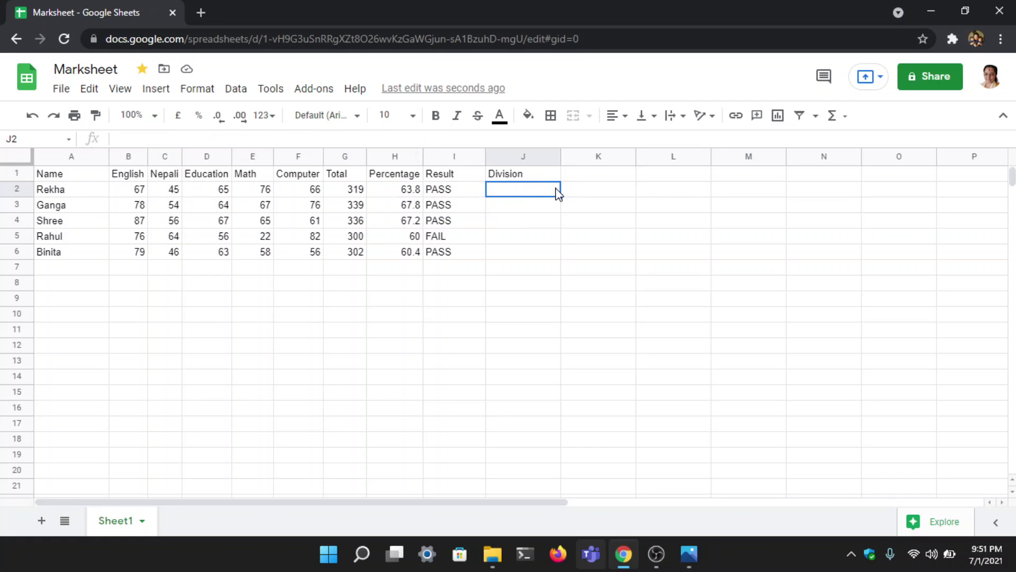
text(=)
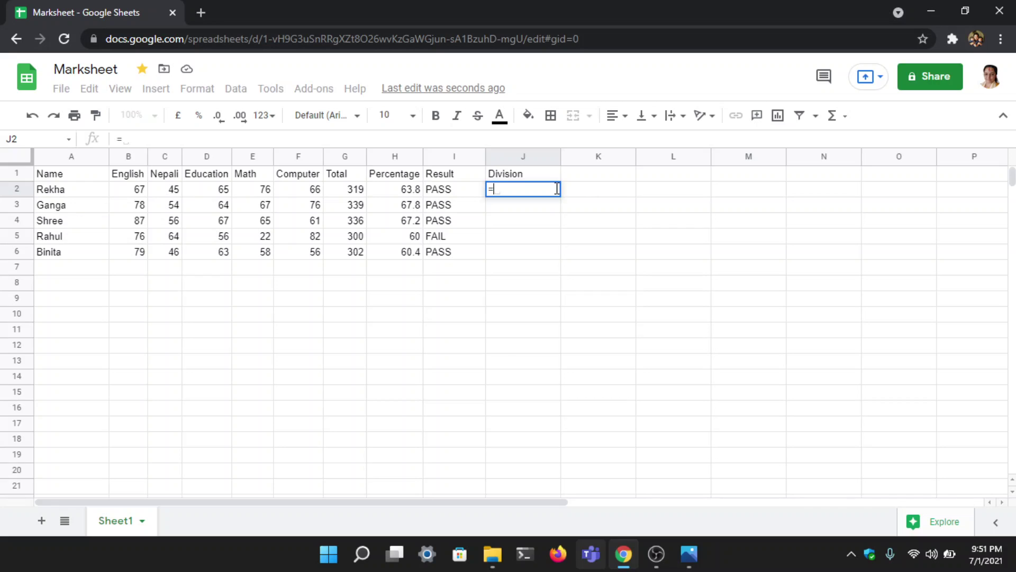
text(I)
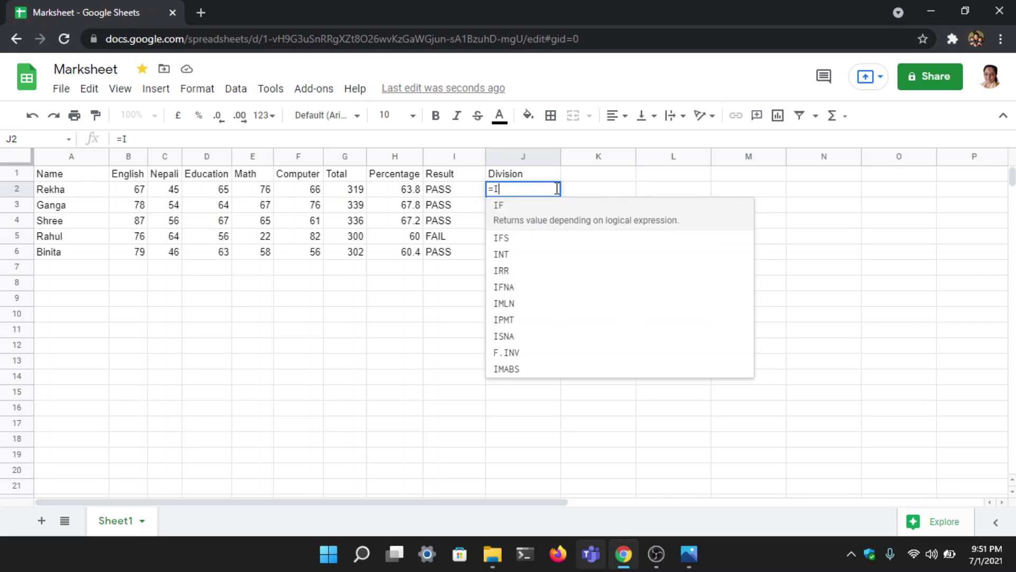
text(F)
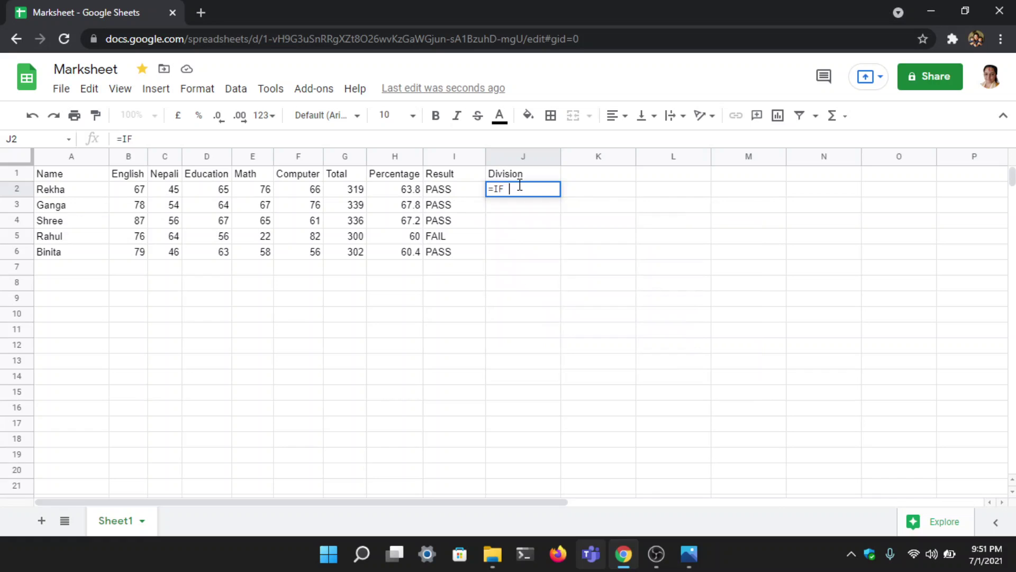
text(I2)
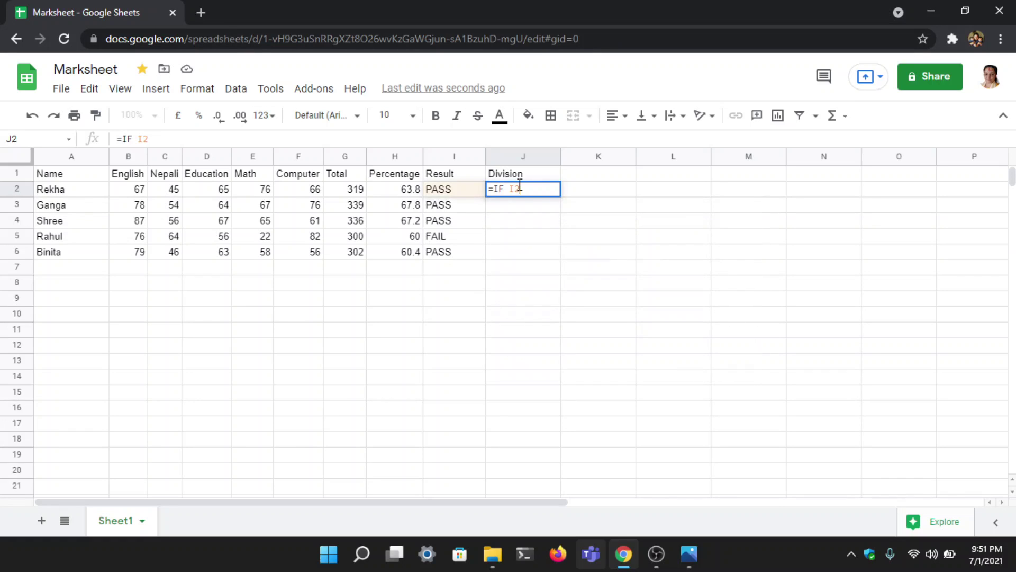
text(=)
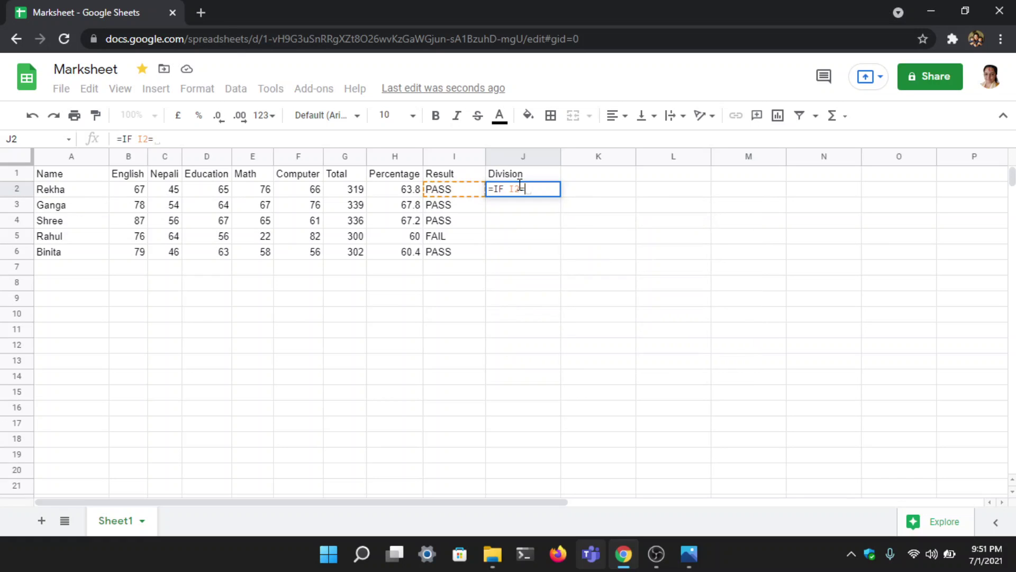
text("FAIL)
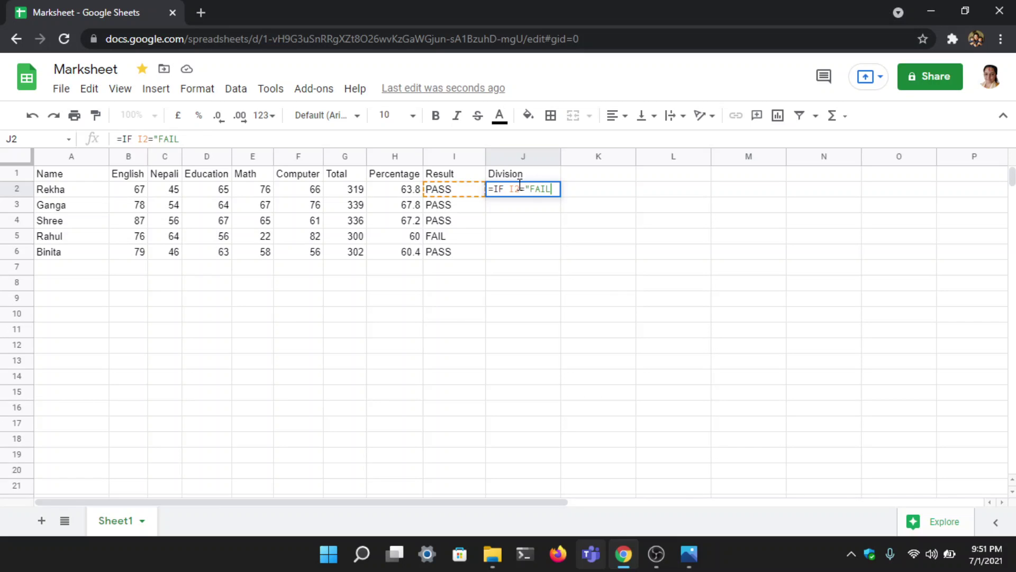
text(",)
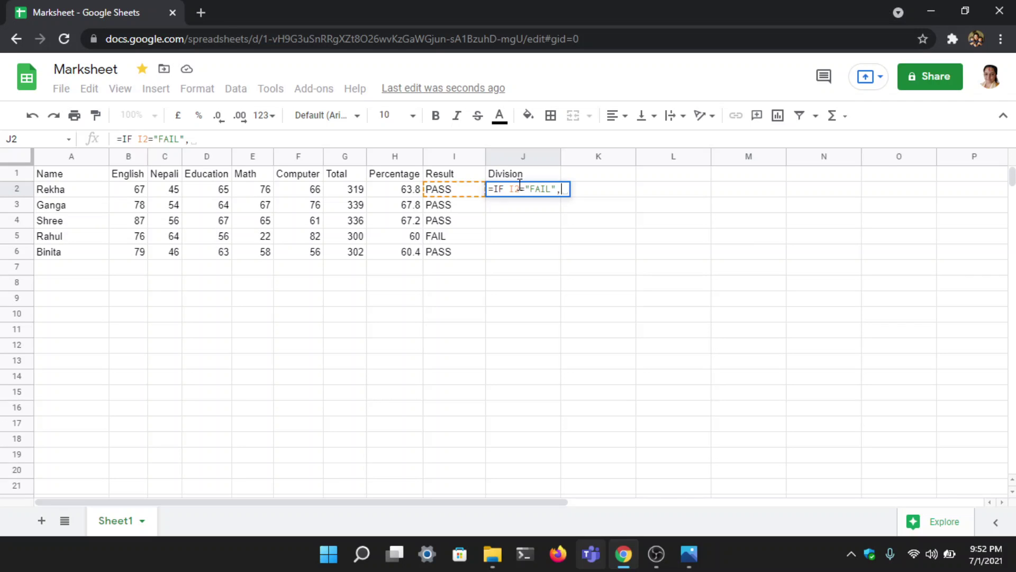
text("*")
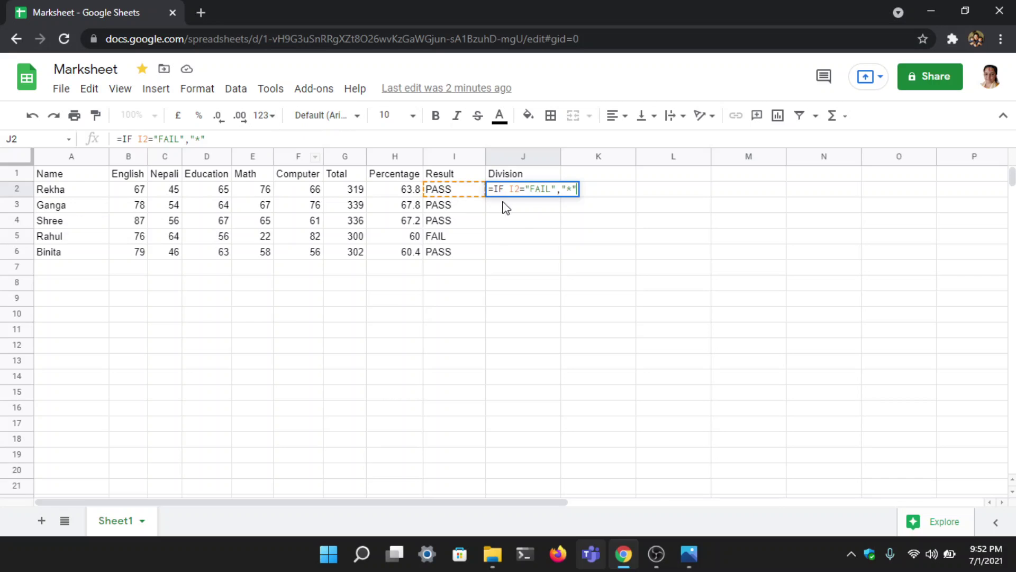
Add a nested IF to the J2 formula that returns "Distinction" when the percentage H2>=80.
click(214, 139)
text(,I)
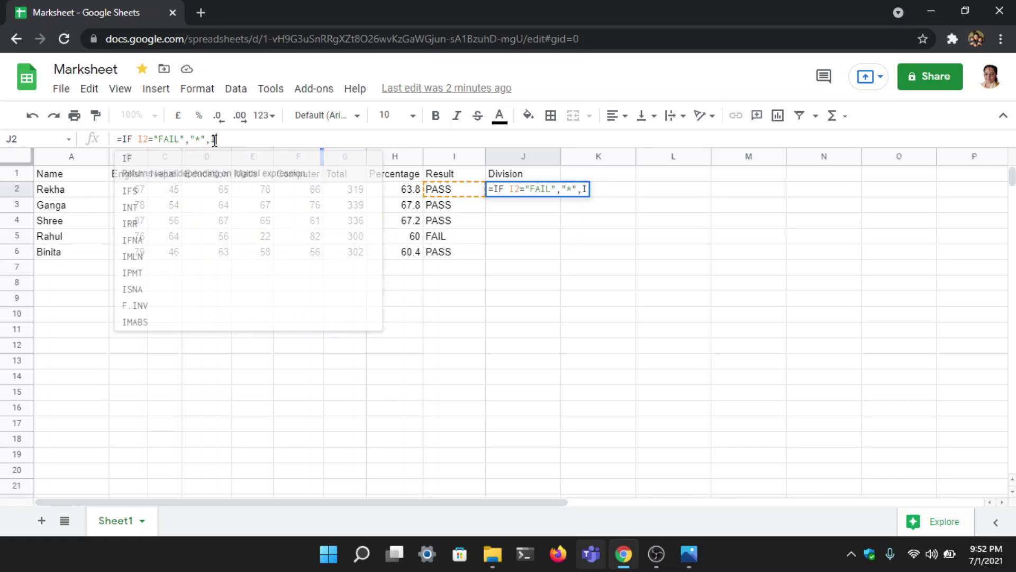
text(F)
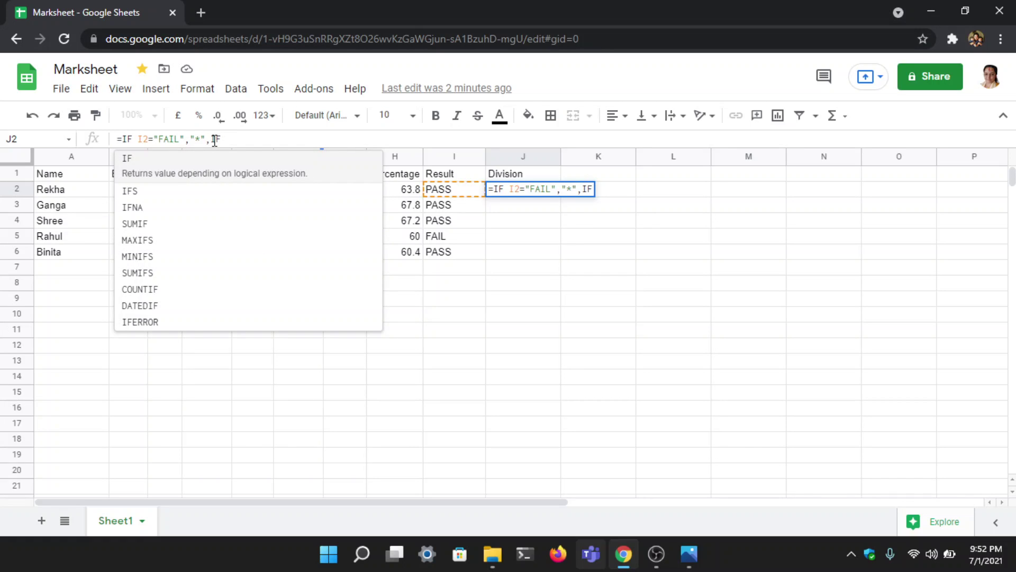
text(()
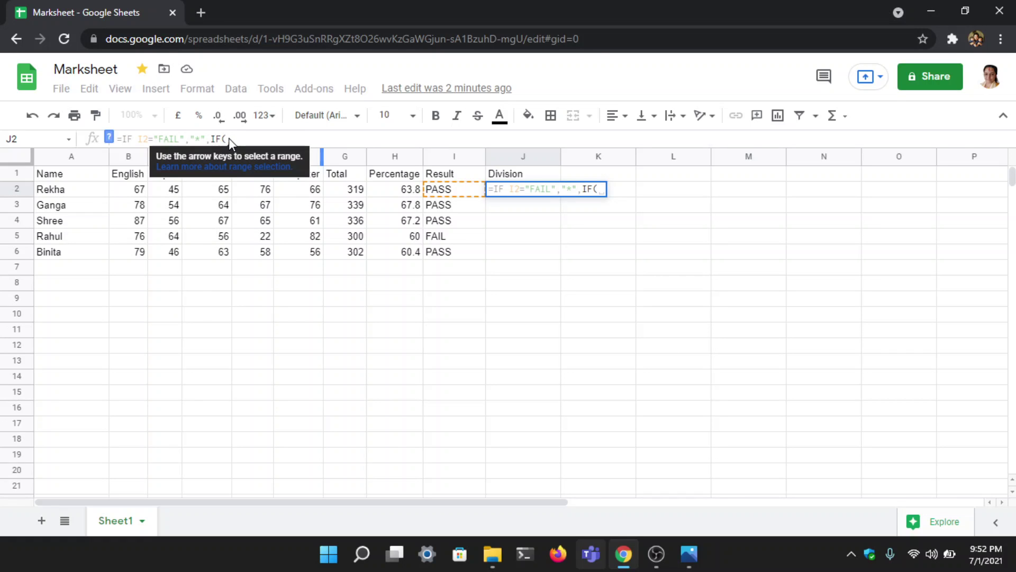
click(395, 192)
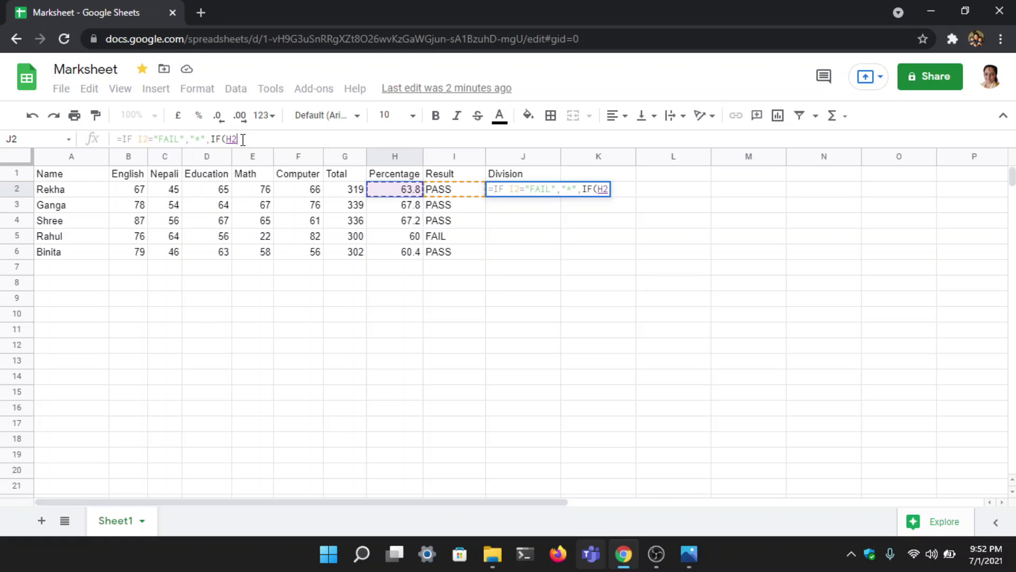
text(>=)
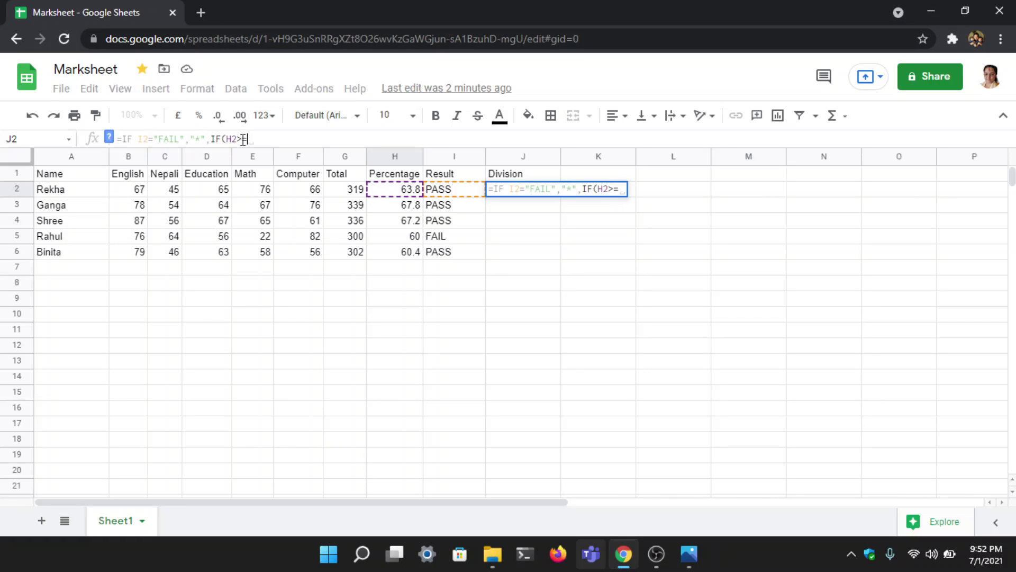
text(80)
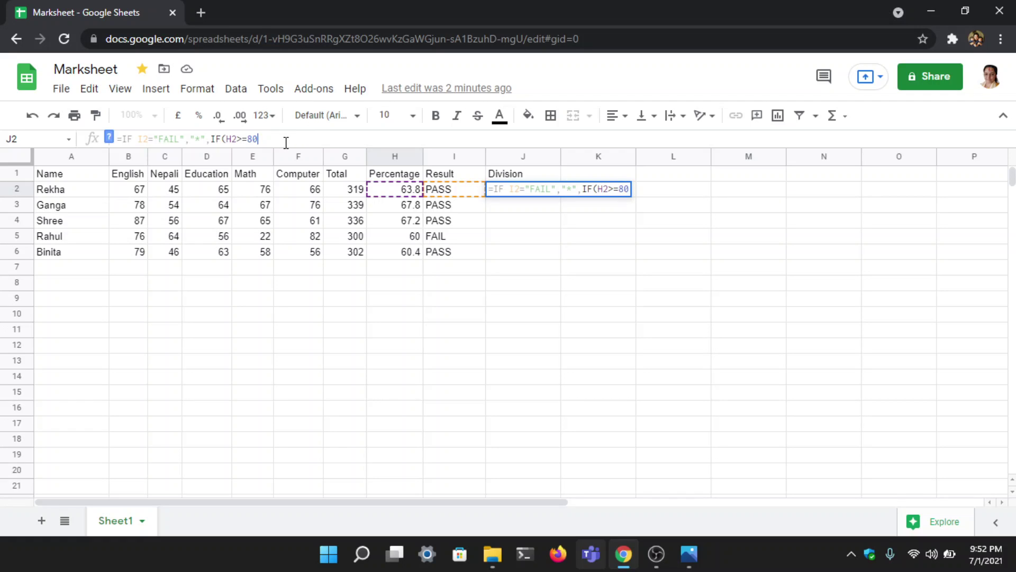
text(,"Distinction)
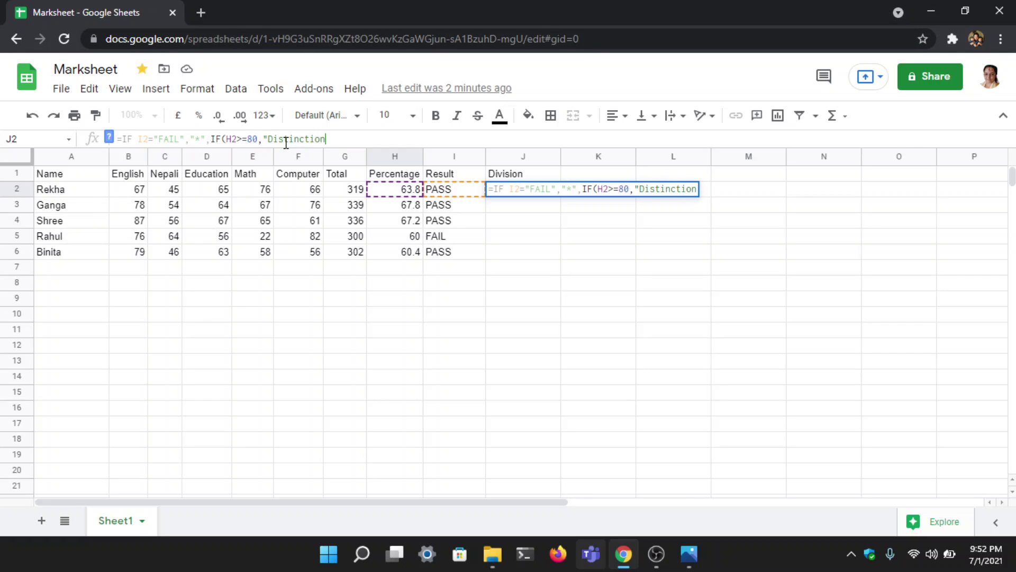
text(",)
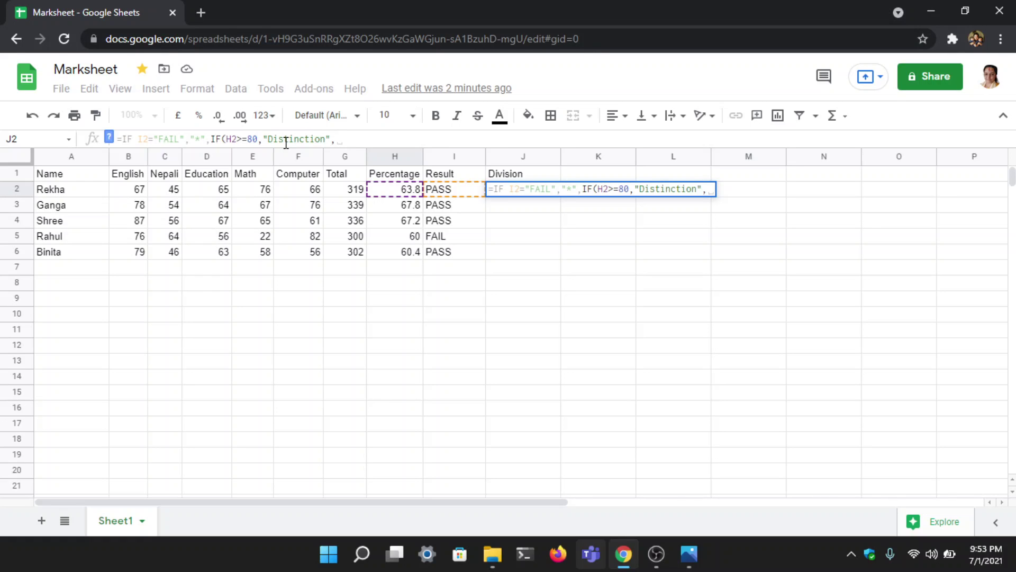
Nest another IF in the J2 formula that returns "First" when H2>=70.
text(IF()
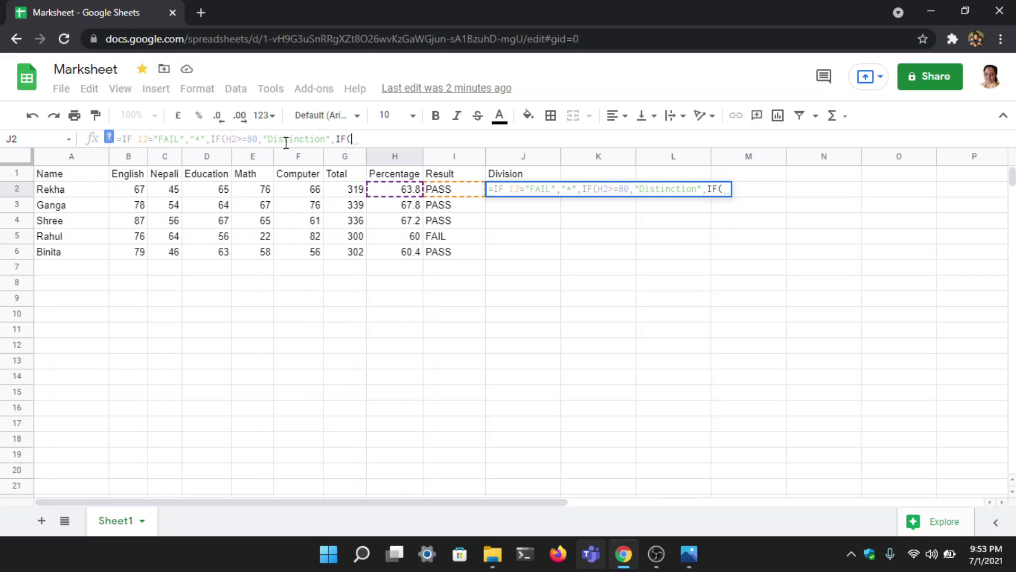
text(H)
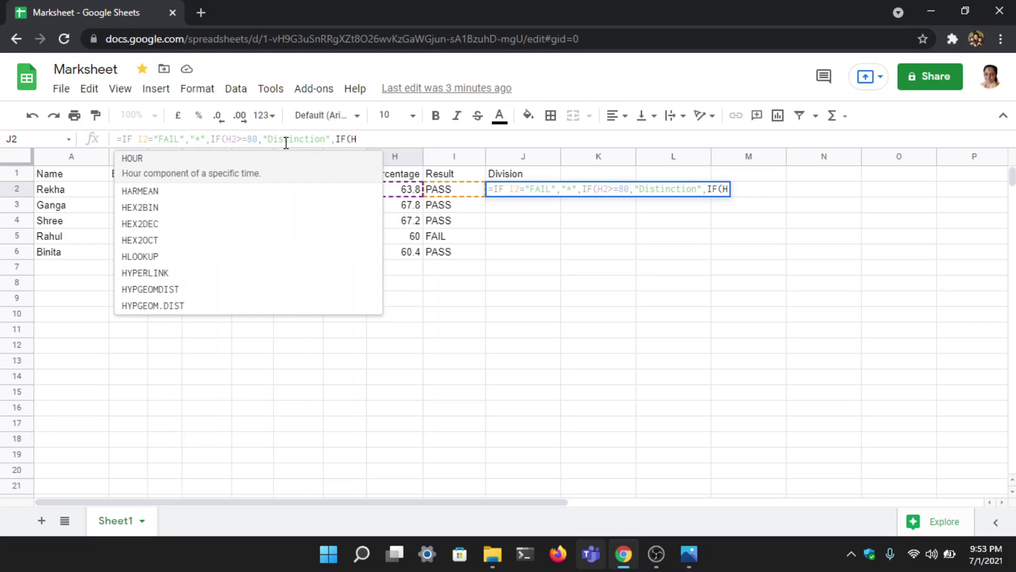
text(2)
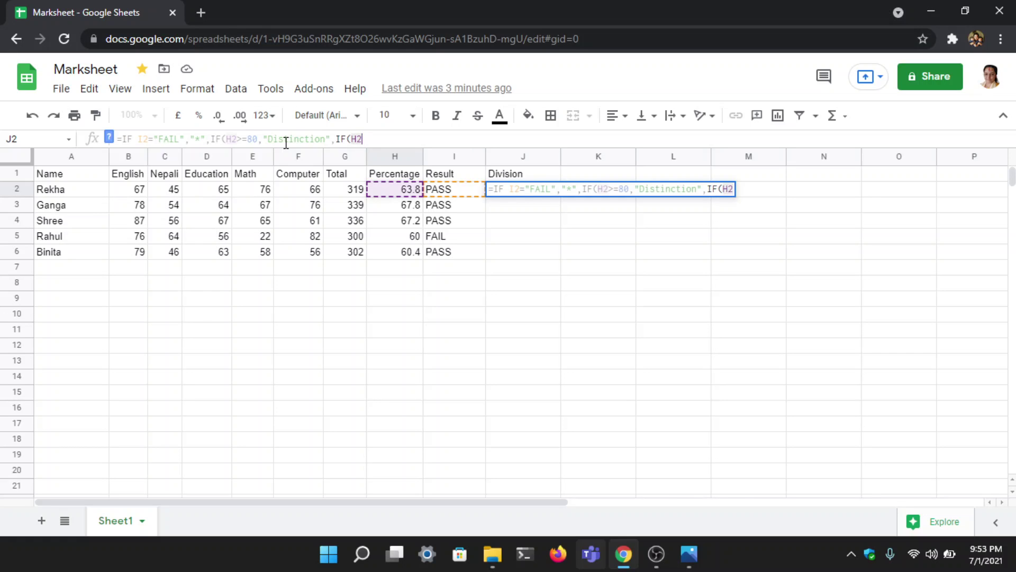
text(>)
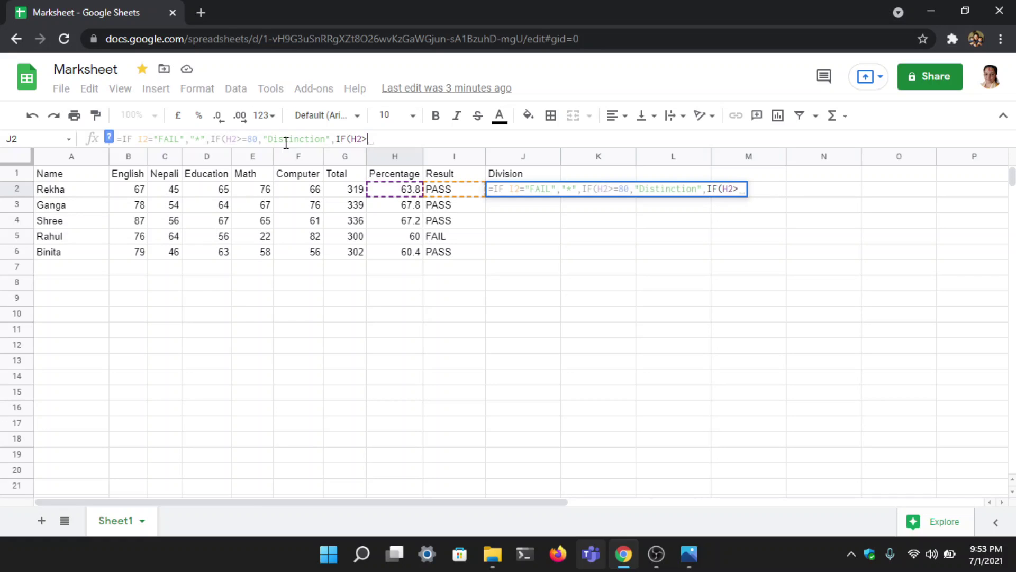
text(=70)
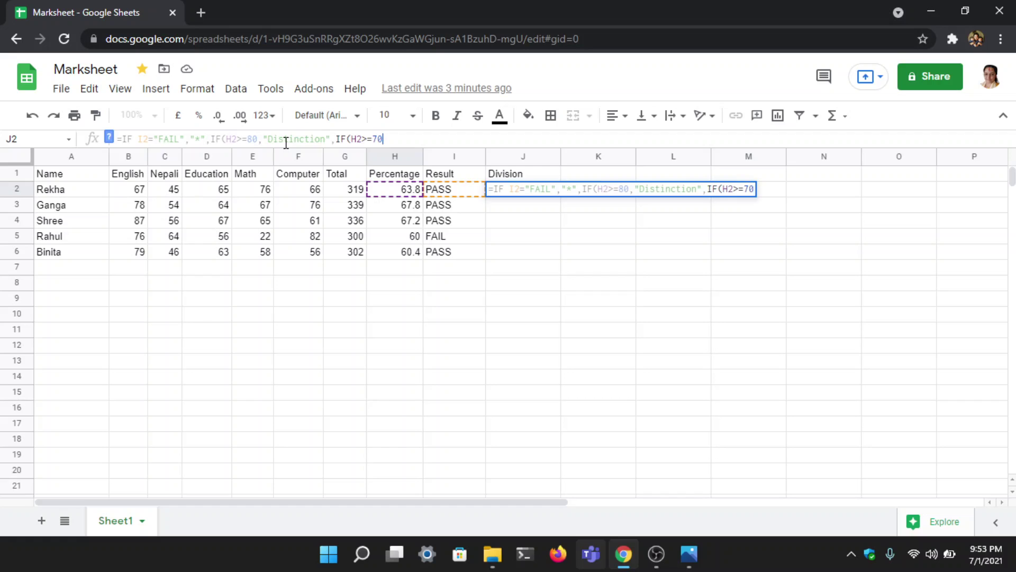
text(,"First")
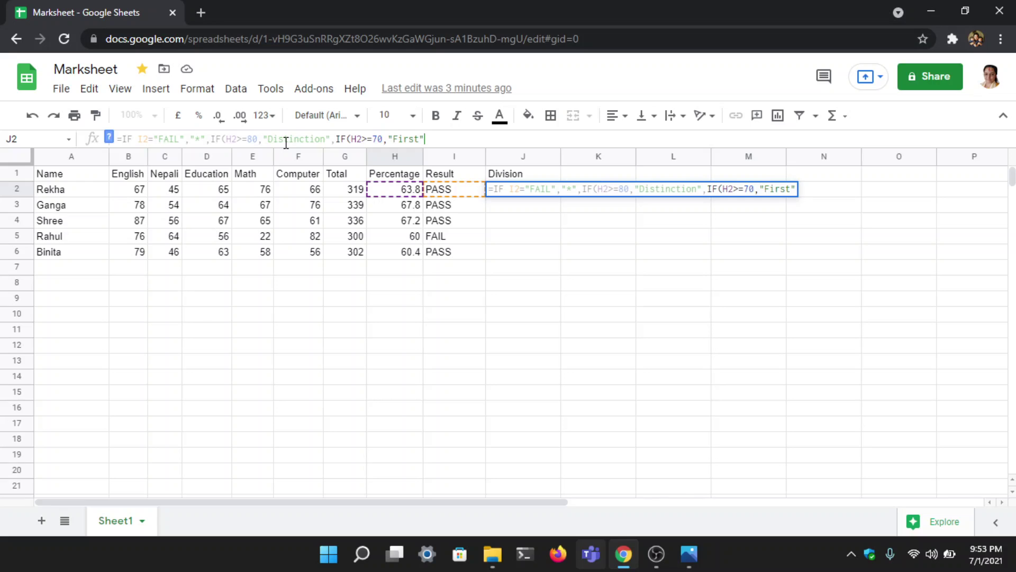
text(,)
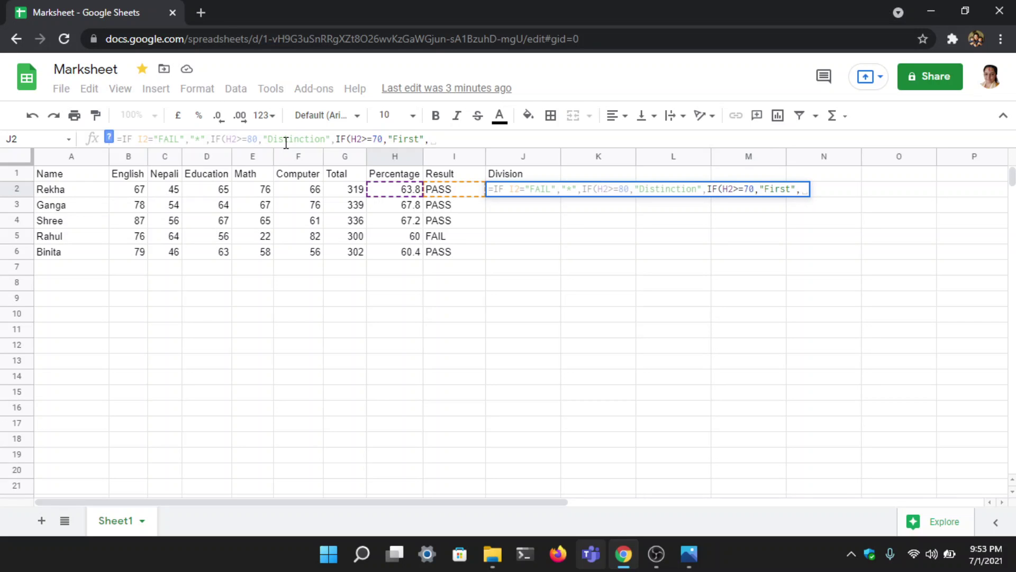
Nest an IF in J2 returning "Second" when H2>=60, and open one more IF after it.
text(IF()
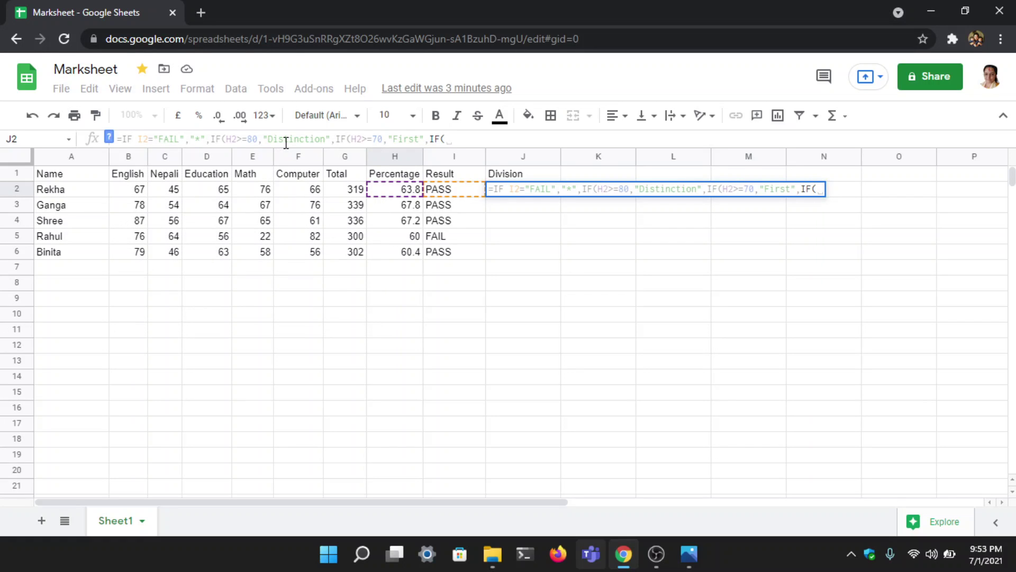
text(H2)
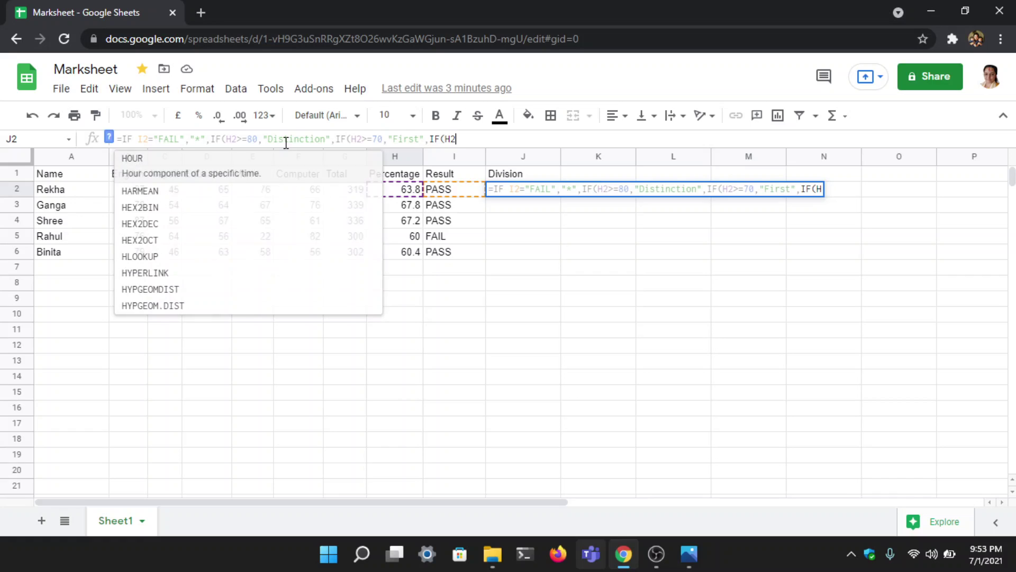
text(>=)
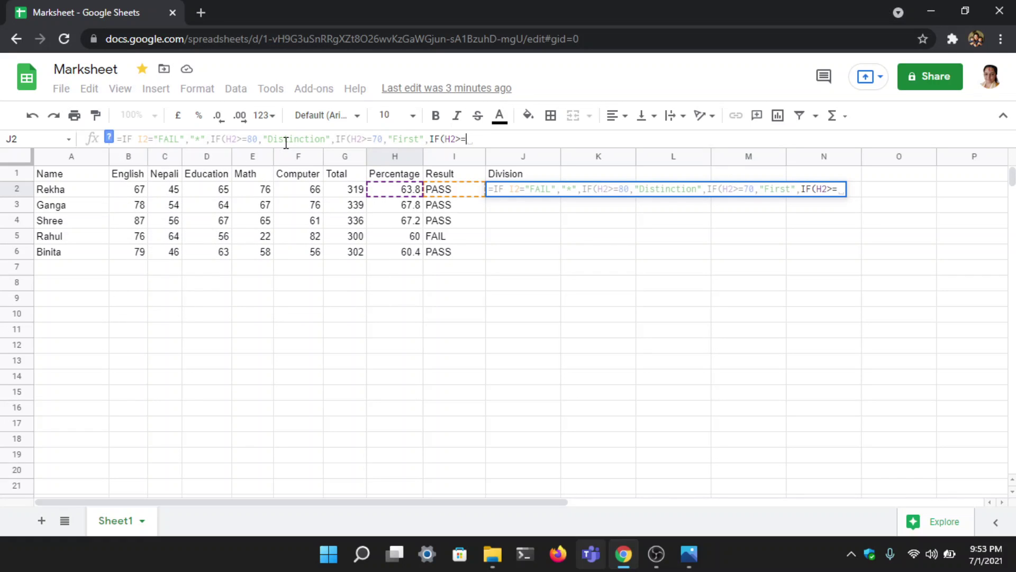
text(60, "Second)
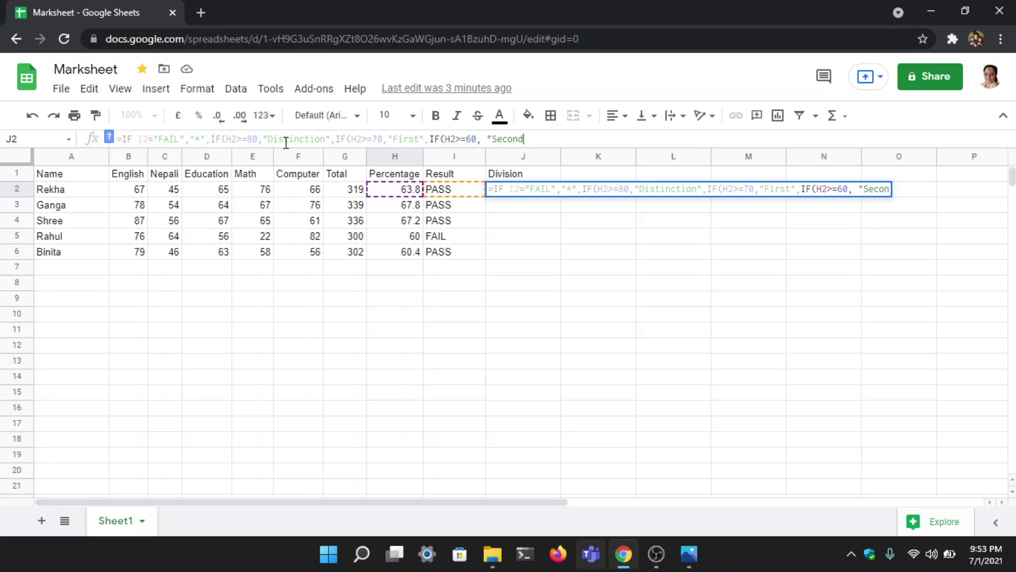
text(", IF()
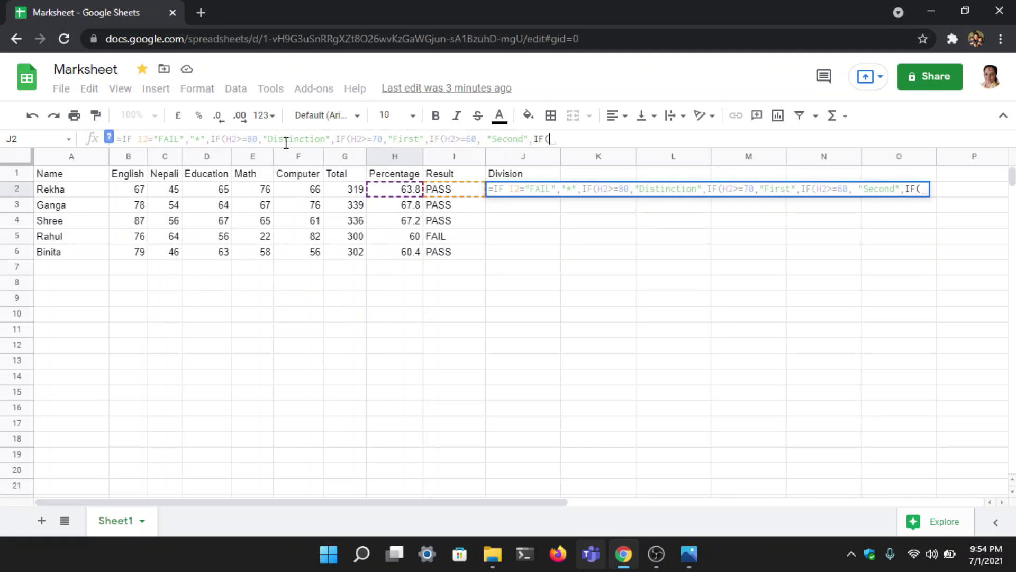
Complete the innermost IF in the J2 formula so it returns "Third" when H2>=32.
text(H2)
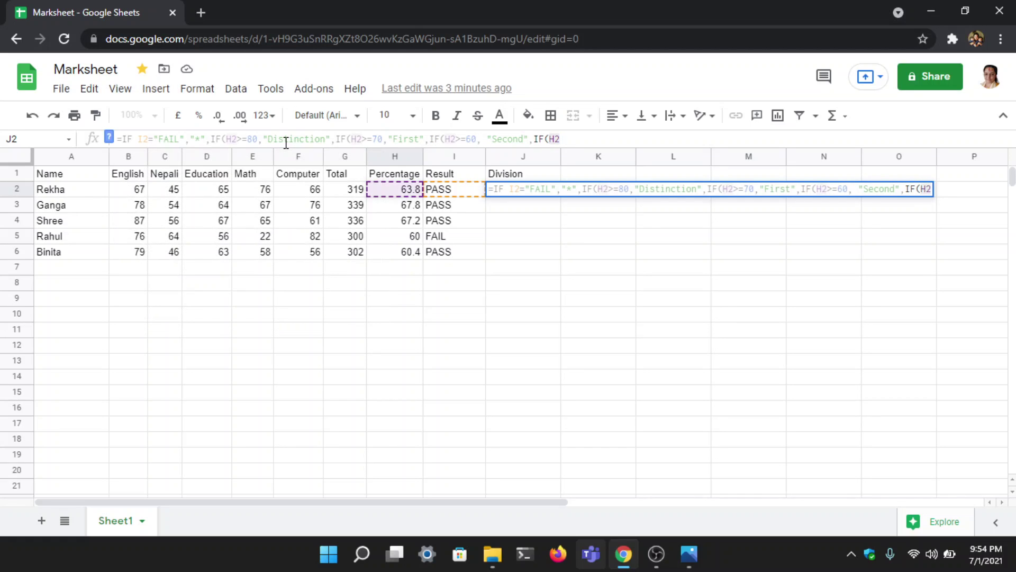
text(>=)
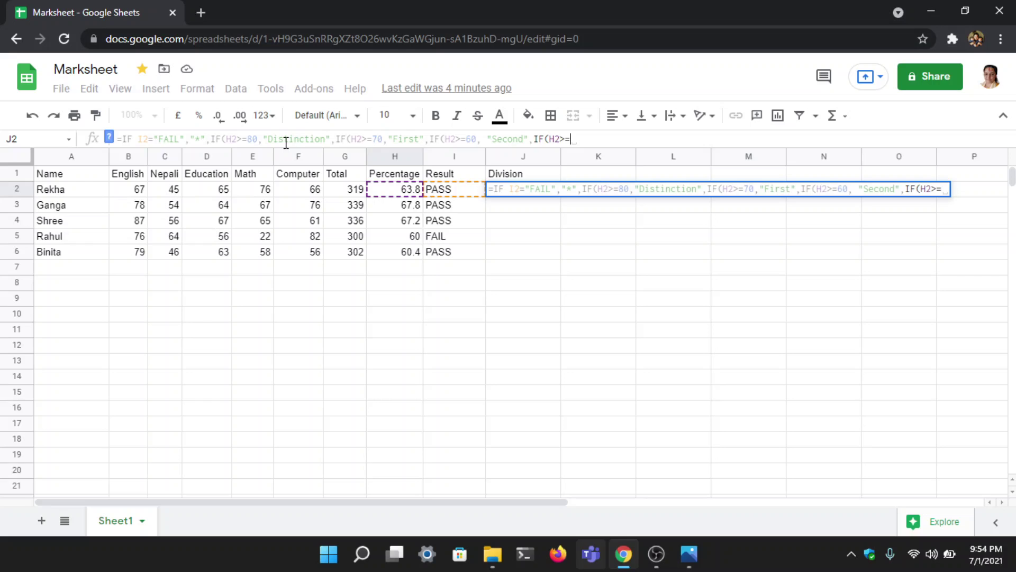
text(#)
key(BackSpace)
text(32.)
key(BackSpace)
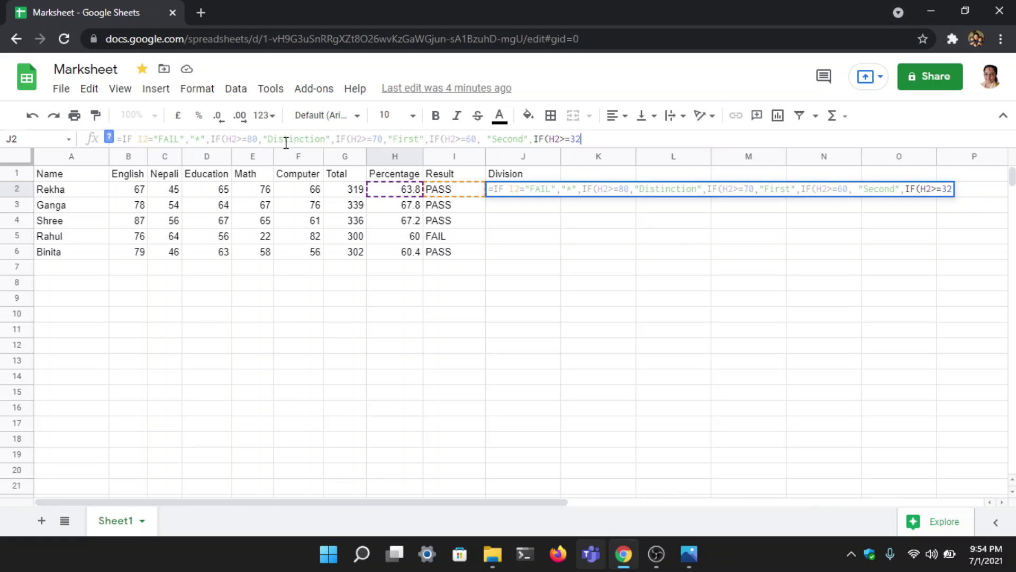
text(,"Third)
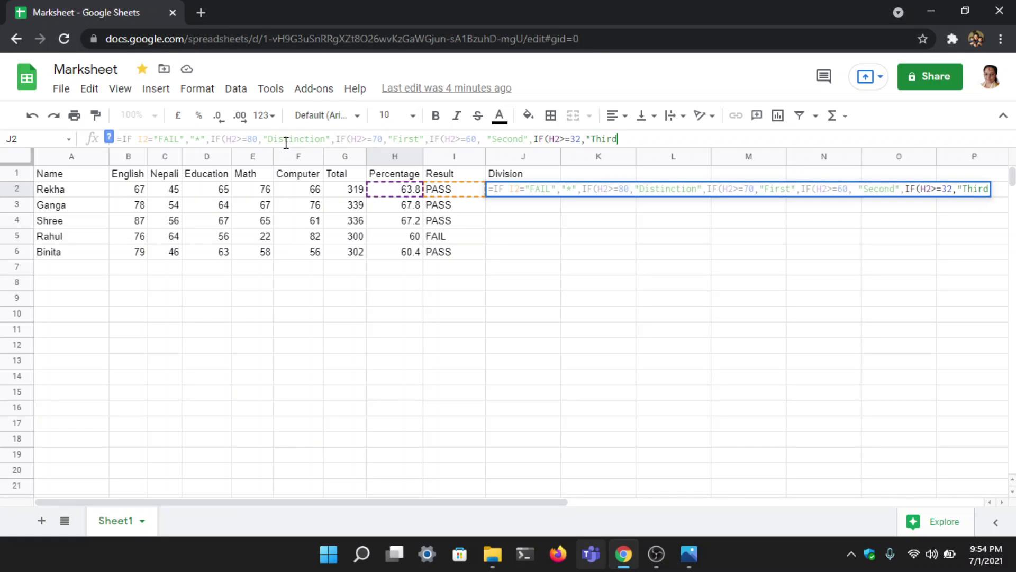
text("))
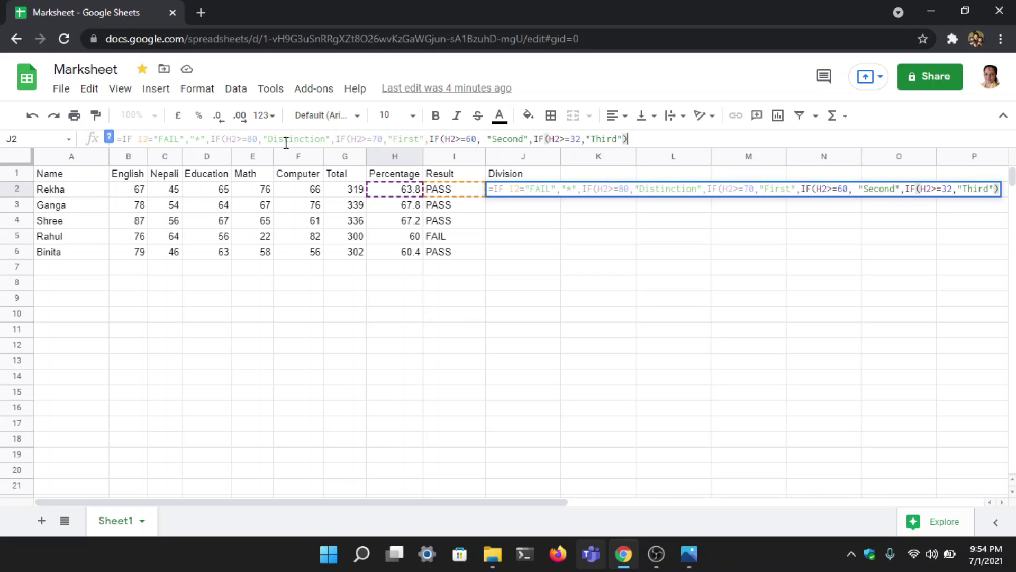
Add the missing opening parenthesis before I2, close all the nested IFs in the J2 formula, and enter it.
text())))
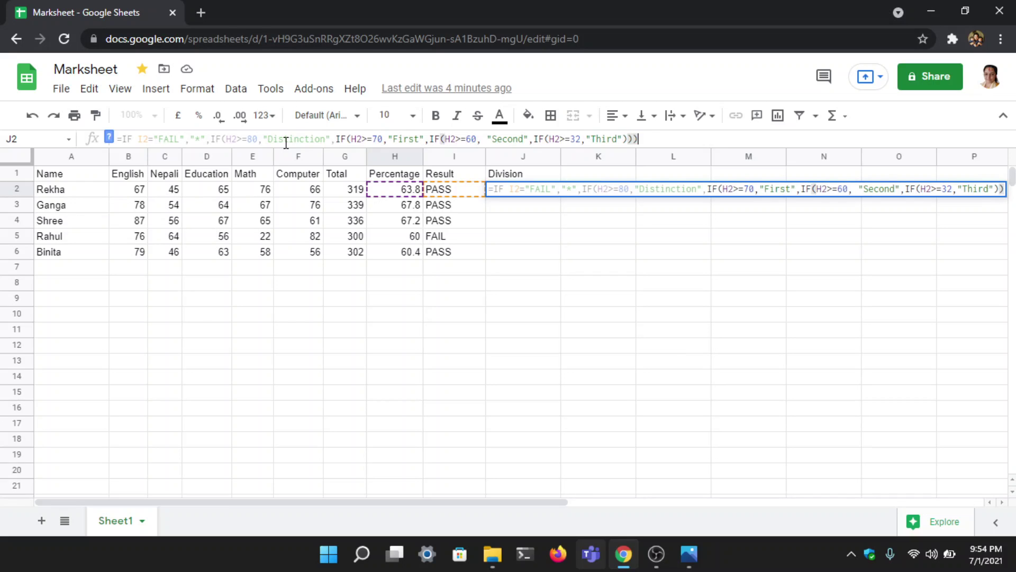
text())
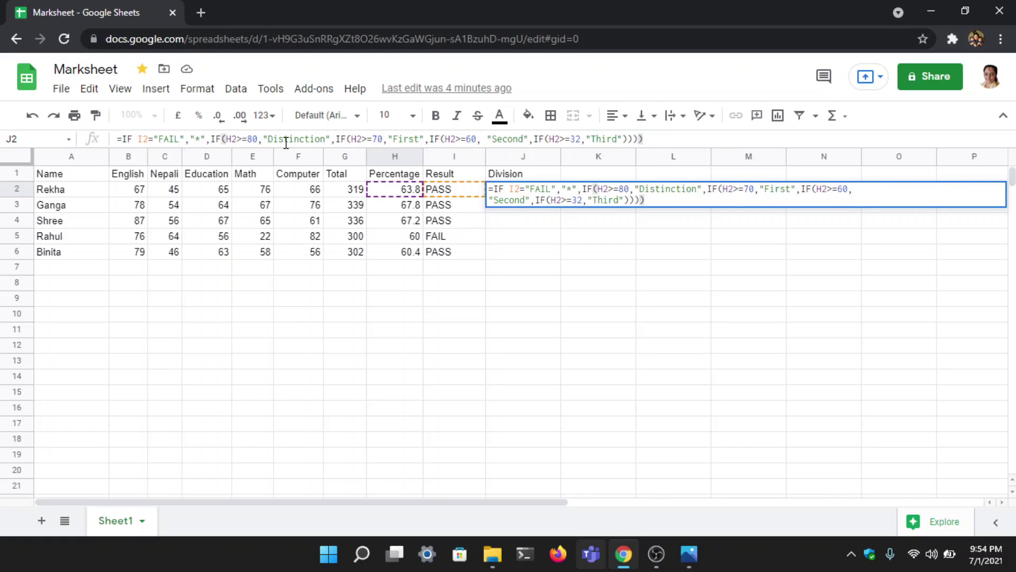
click(139, 141)
text(()
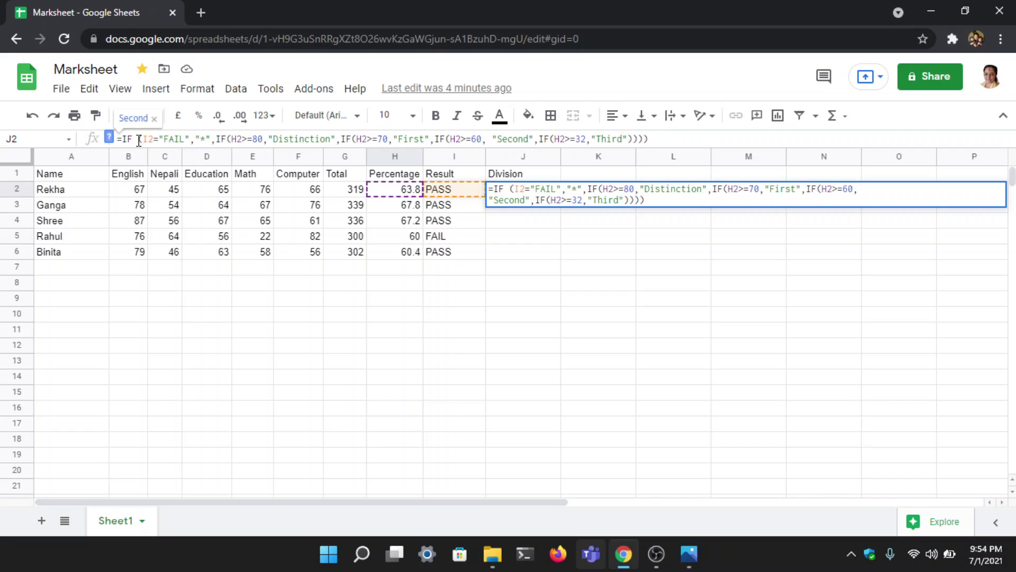
click(659, 138)
text())
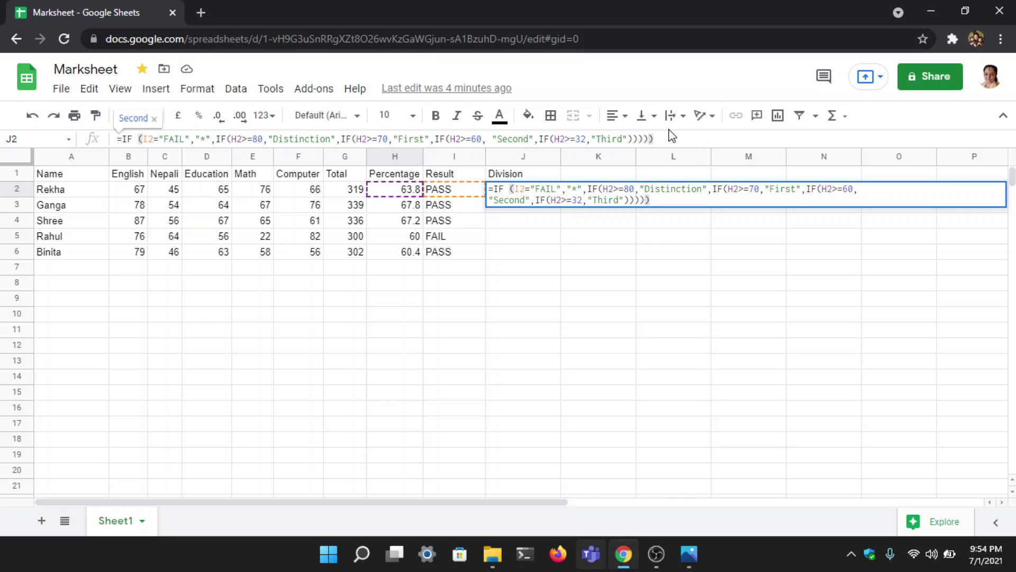
key(Return)
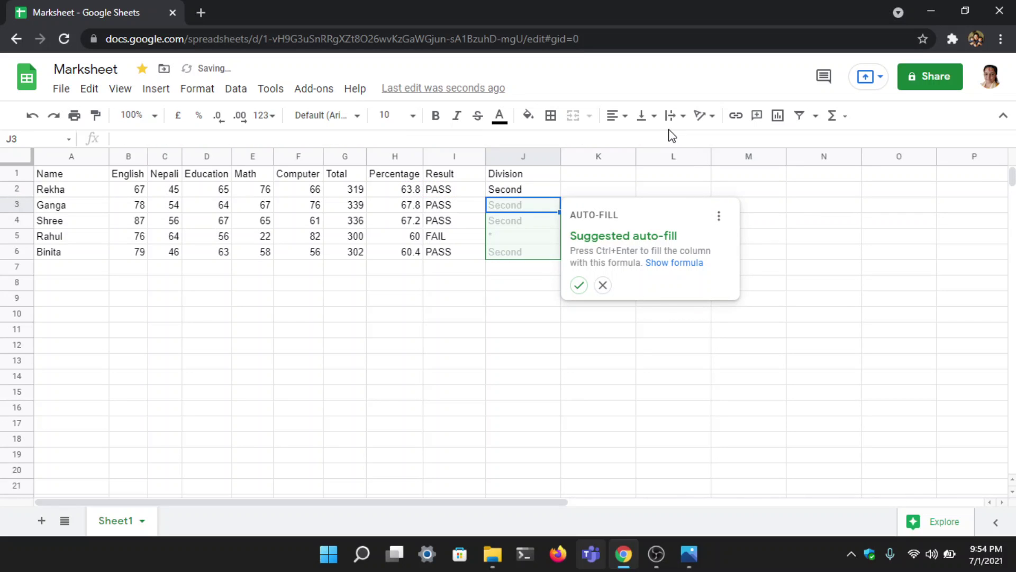
Decline the suggested auto-fill and copy the Division formula from J2 down through J6 with the fill handle.
click(603, 285)
click(533, 191)
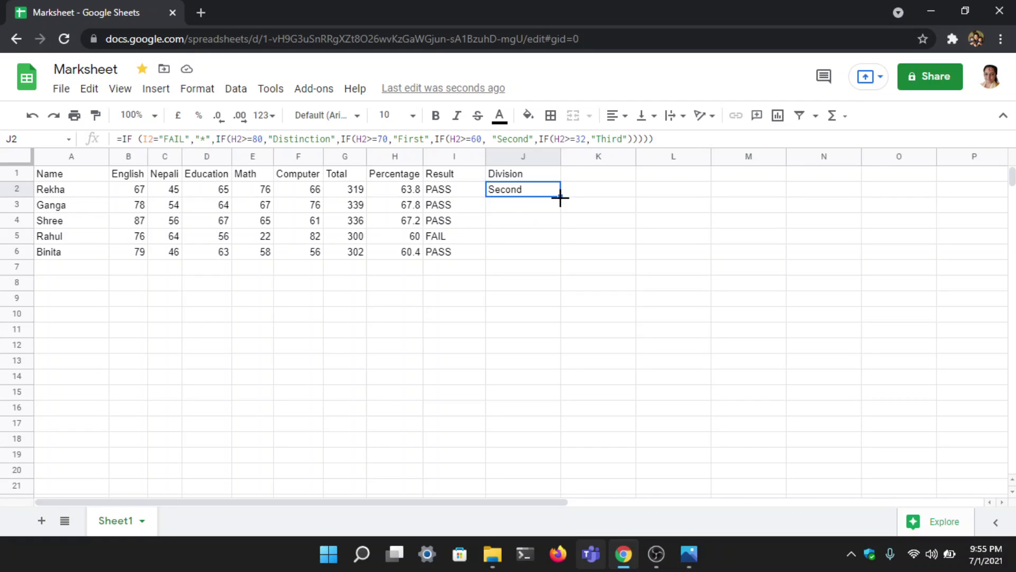
drag(560, 197, 561, 208)
drag(560, 233, 560, 248)
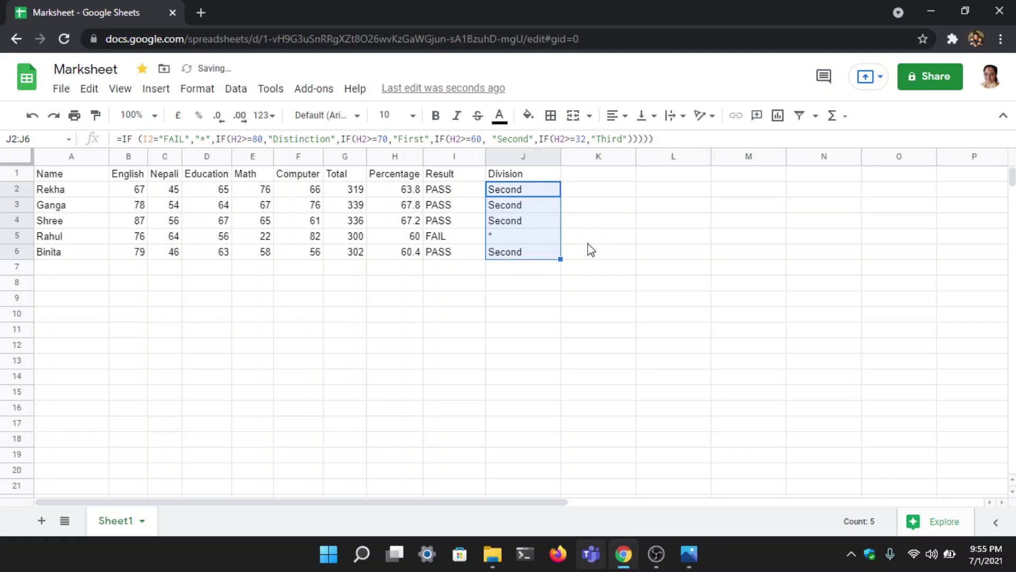
click(589, 242)
Check the percentage, result and division formulas for the failed student in row 5.
click(455, 236)
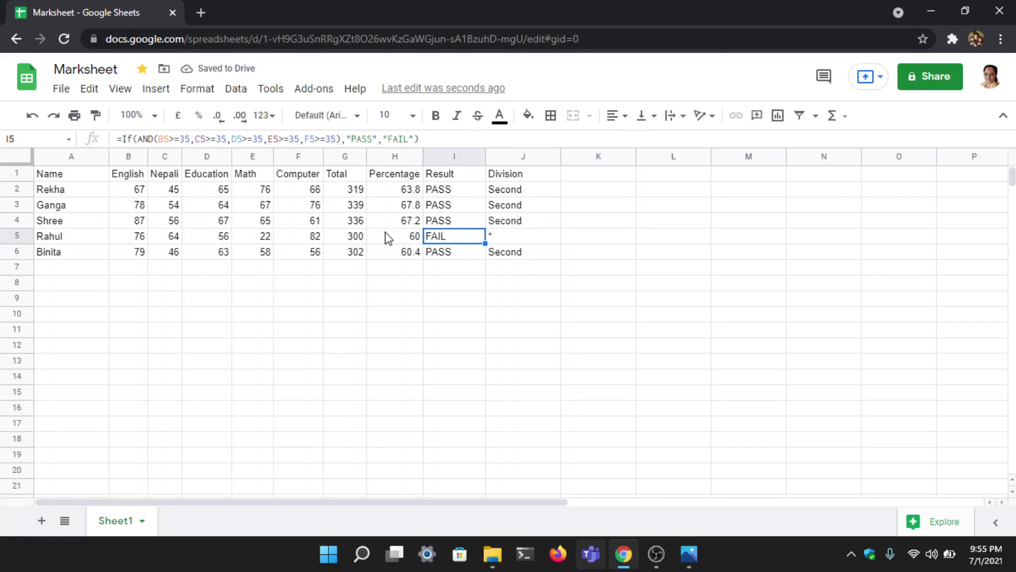
click(386, 238)
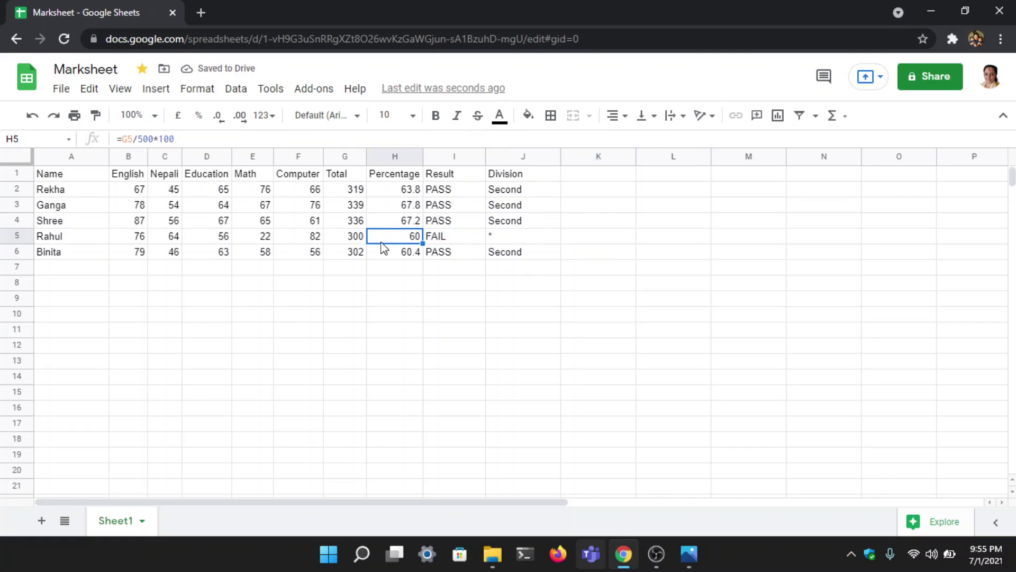
click(453, 243)
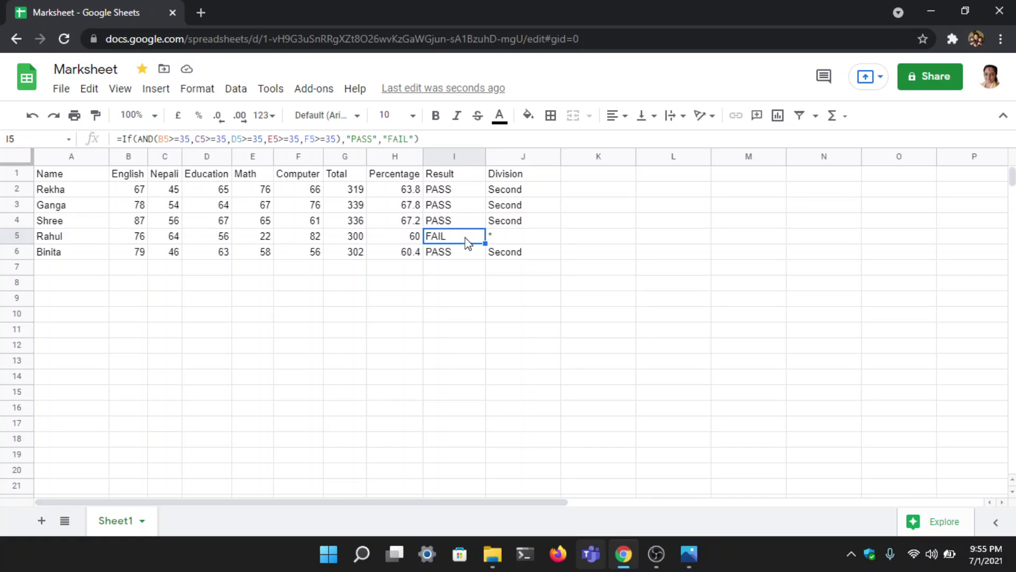
click(523, 239)
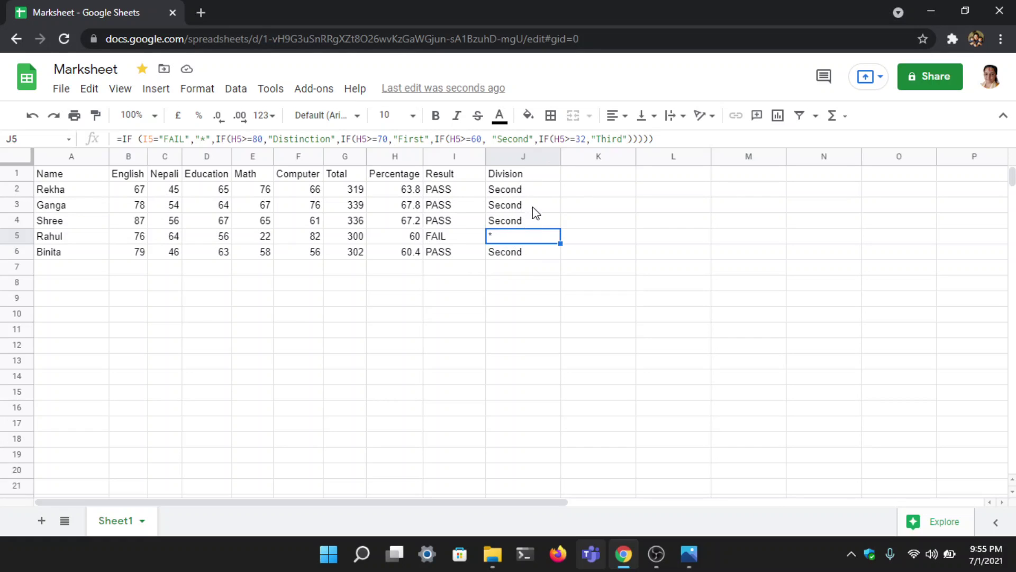
click(579, 183)
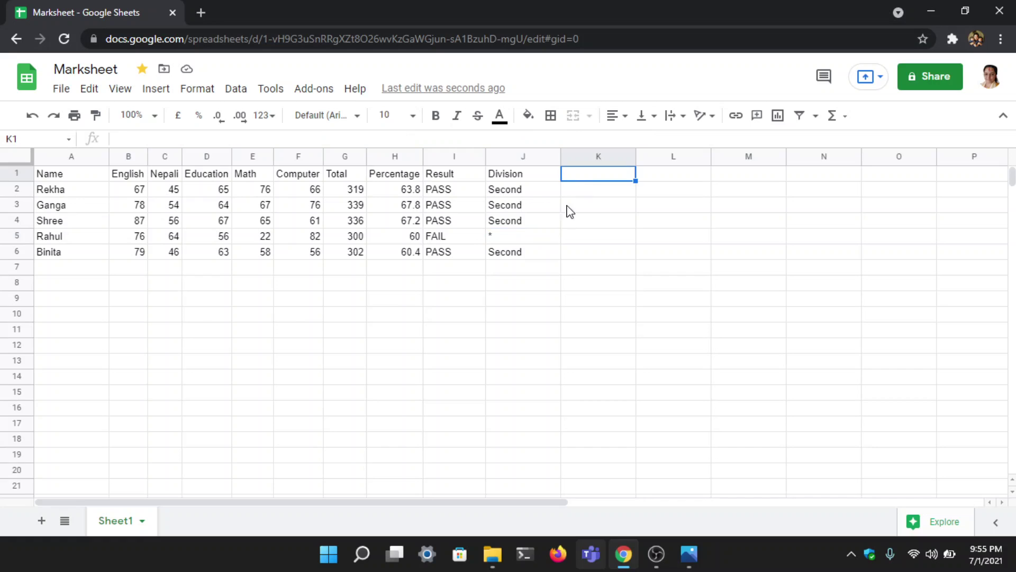
Change the Computer mark in F2 to 100 to test the formulas.
click(298, 269)
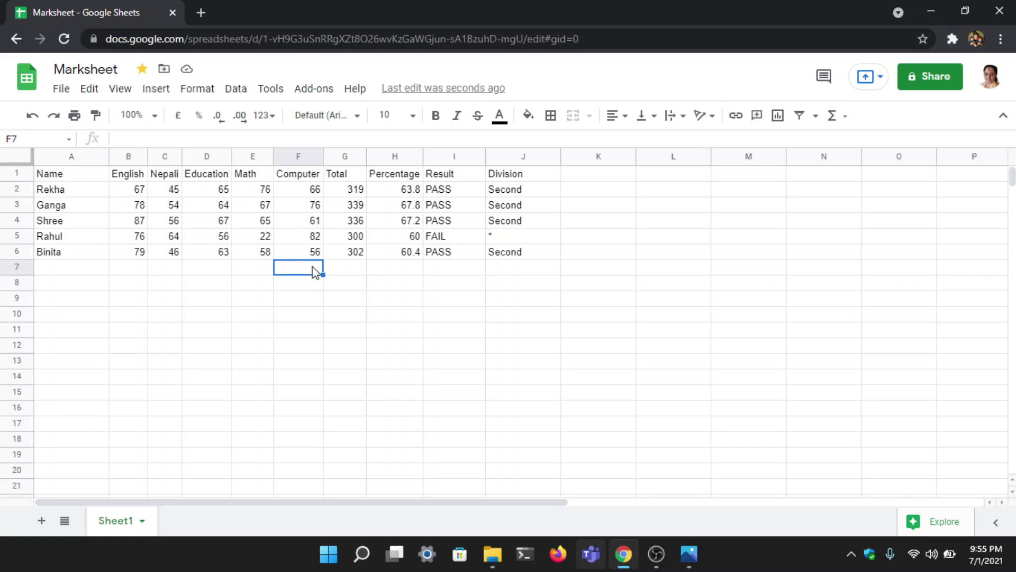
click(303, 191)
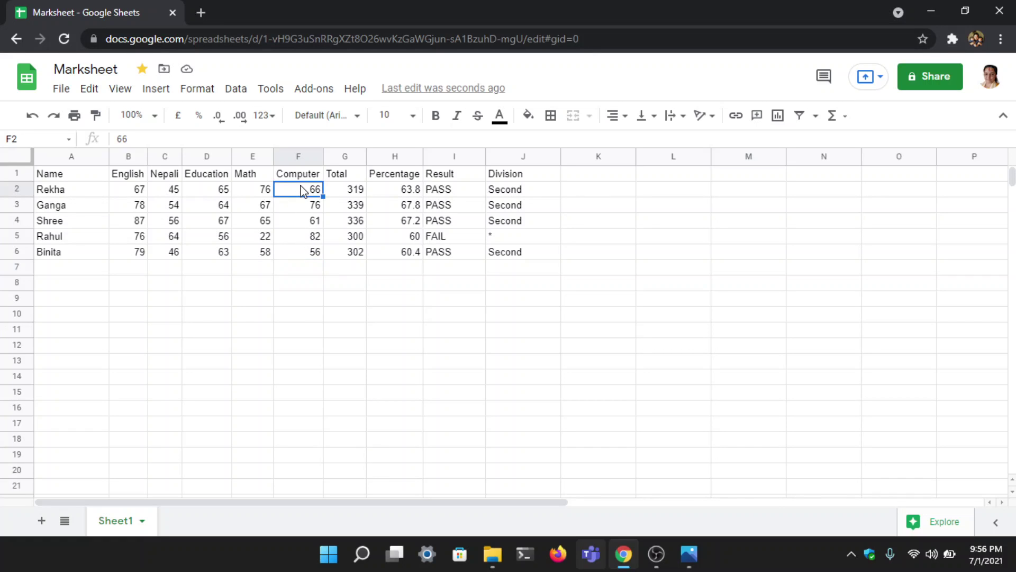
click(148, 137)
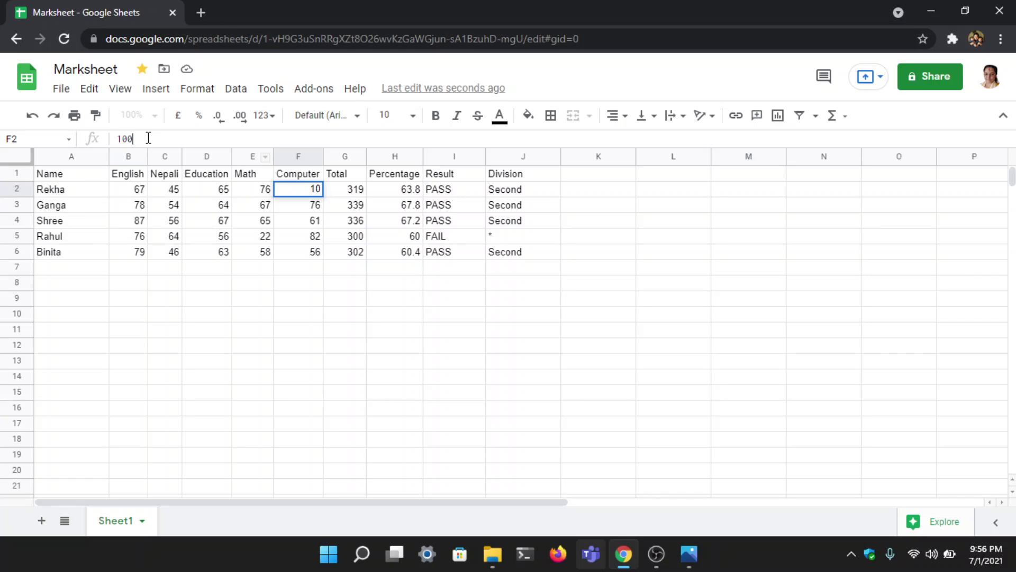
text(100)
key(Return)
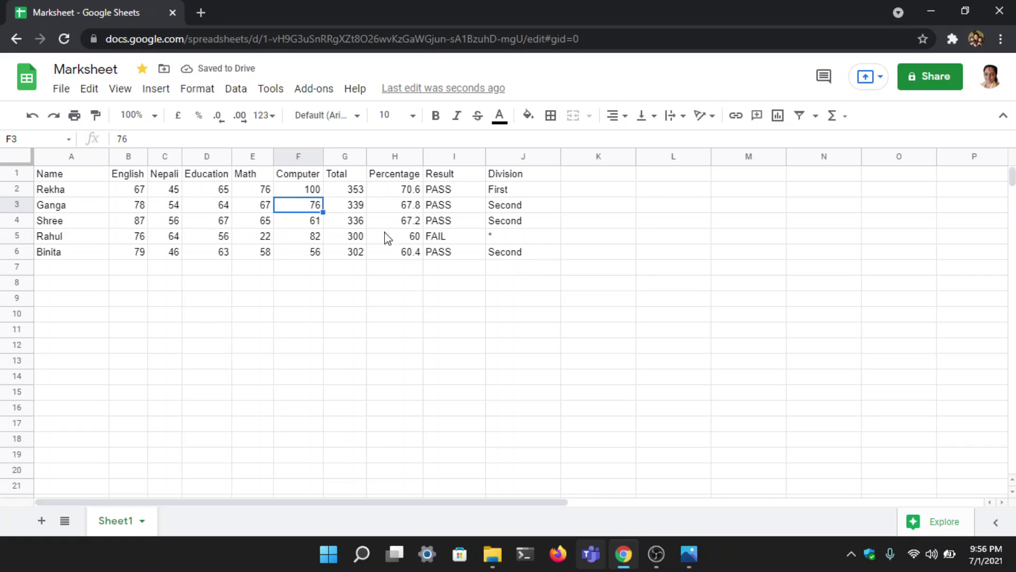
Check the total, percentage and division in row 2 against the changed Computer mark.
click(345, 189)
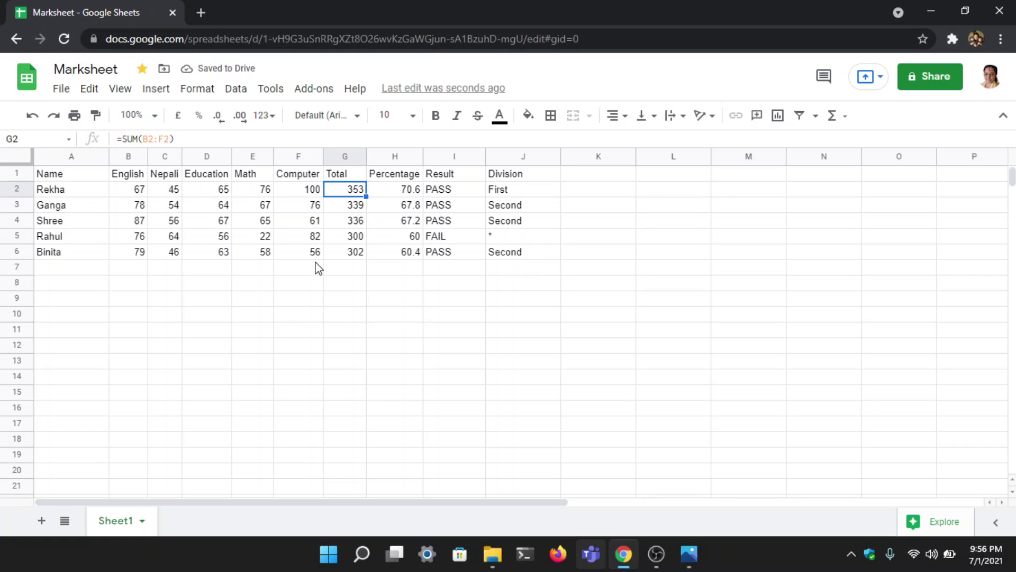
click(389, 191)
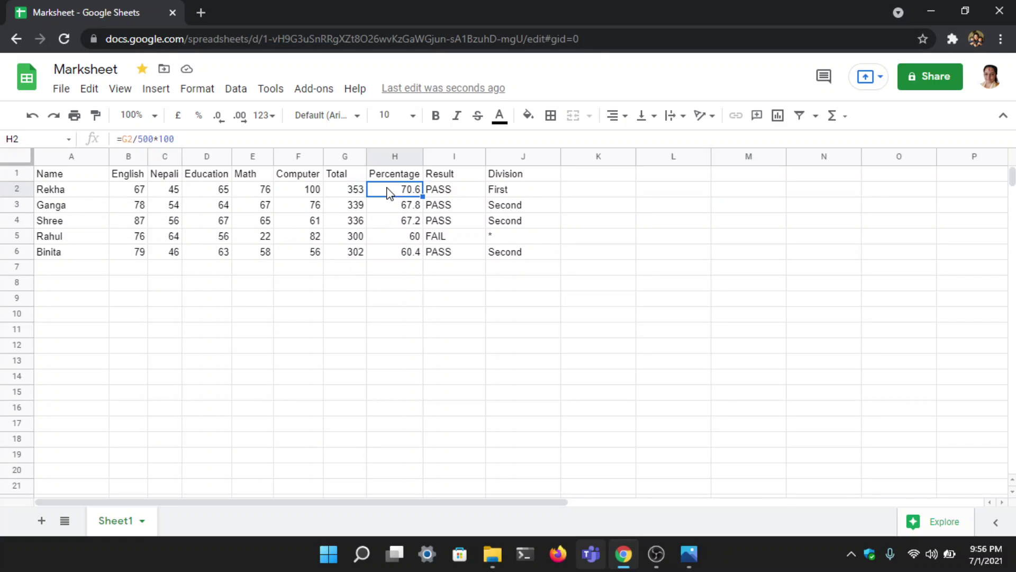
click(516, 194)
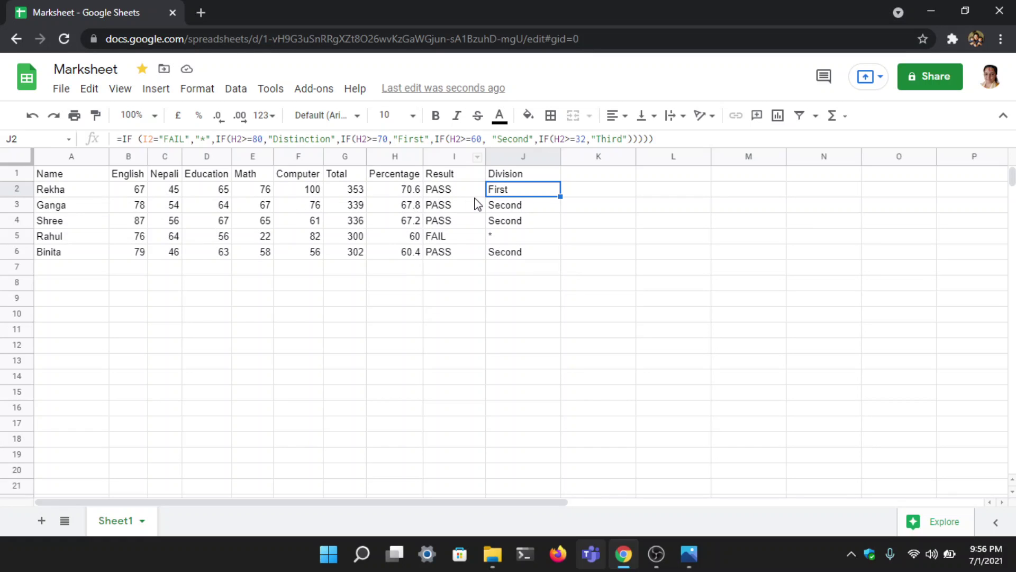
Minimize the Marksheet browser window and close the pastpaper2076cp.jpg exam paper image.
click(421, 268)
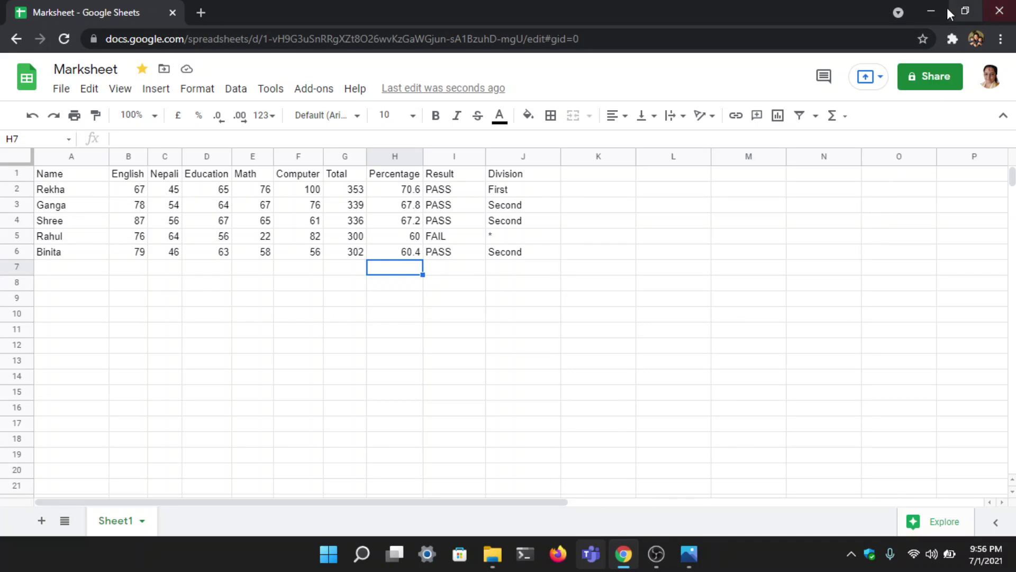
click(932, 10)
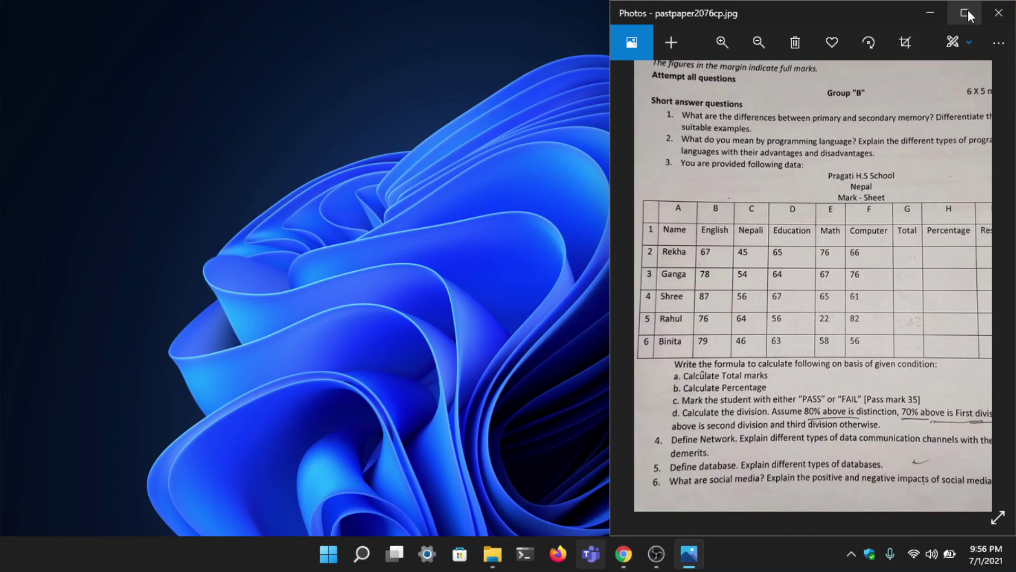
click(999, 13)
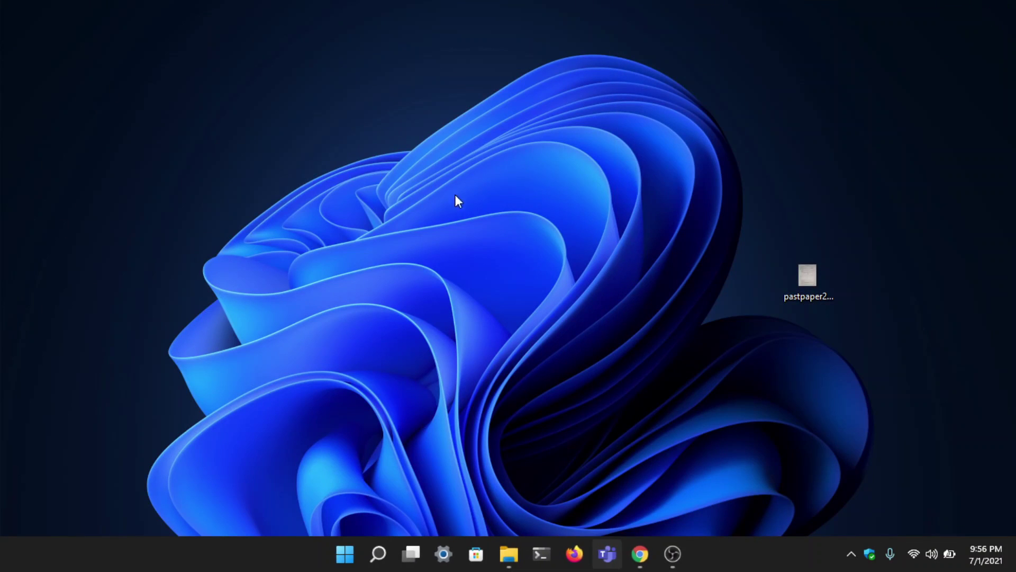